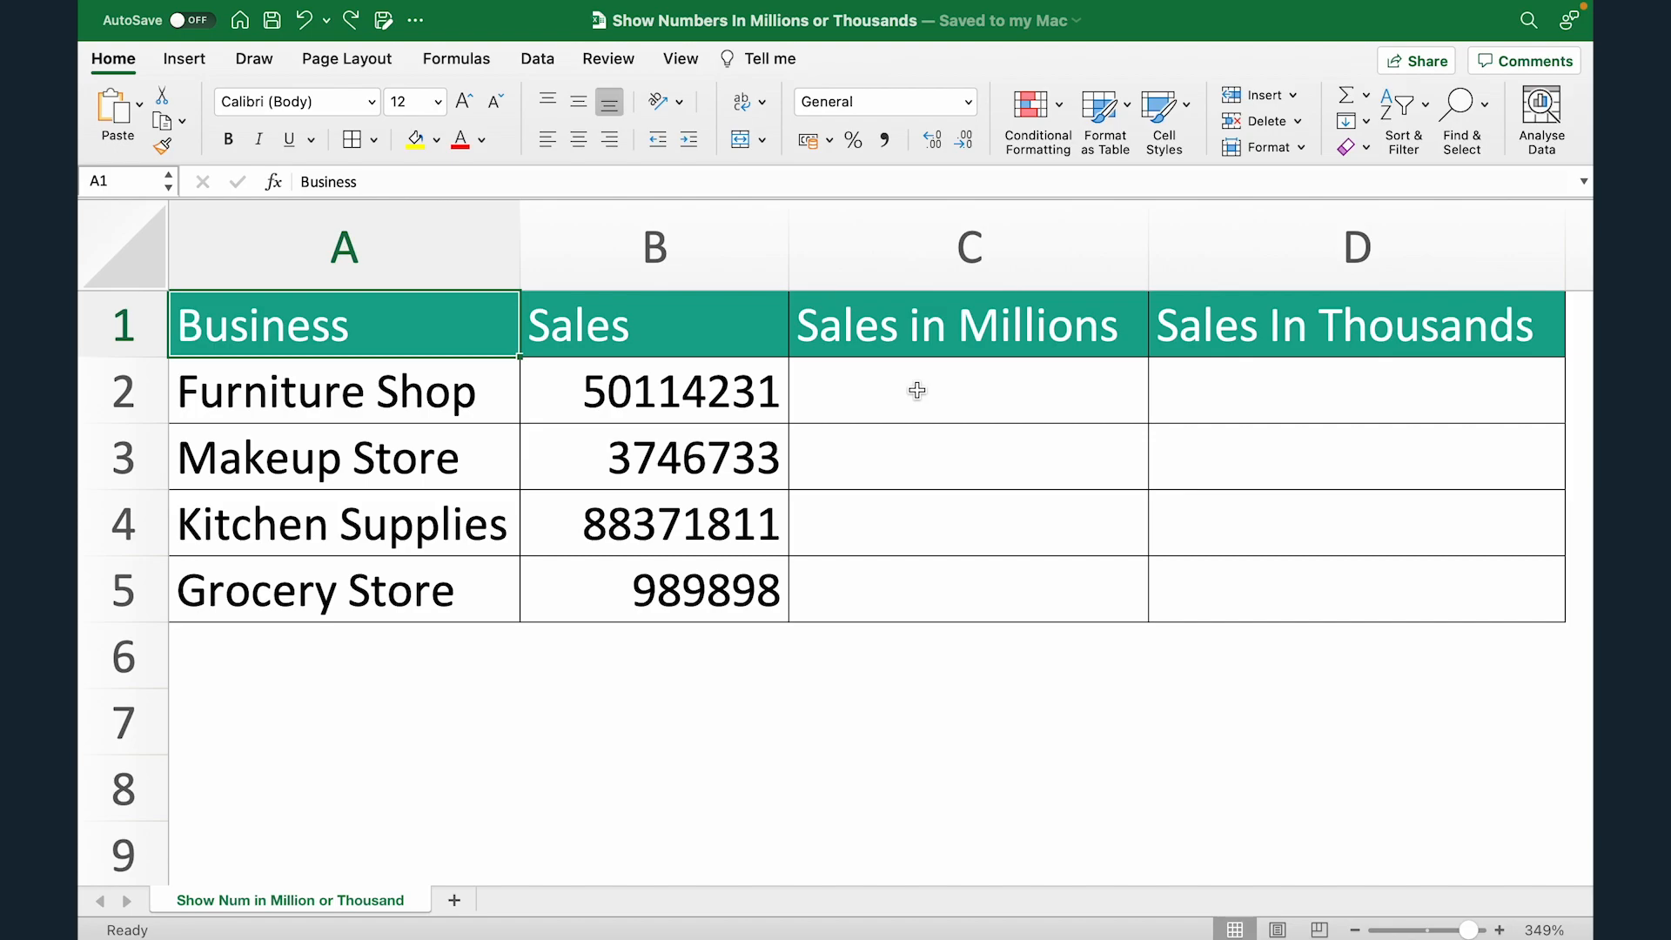
# Step: Copy the sales figures in B2:B5 into the Sales in Millions cells C2:C5 and select the pasted range
pyautogui.press('Right')
pyautogui.press('shift+super+Down')
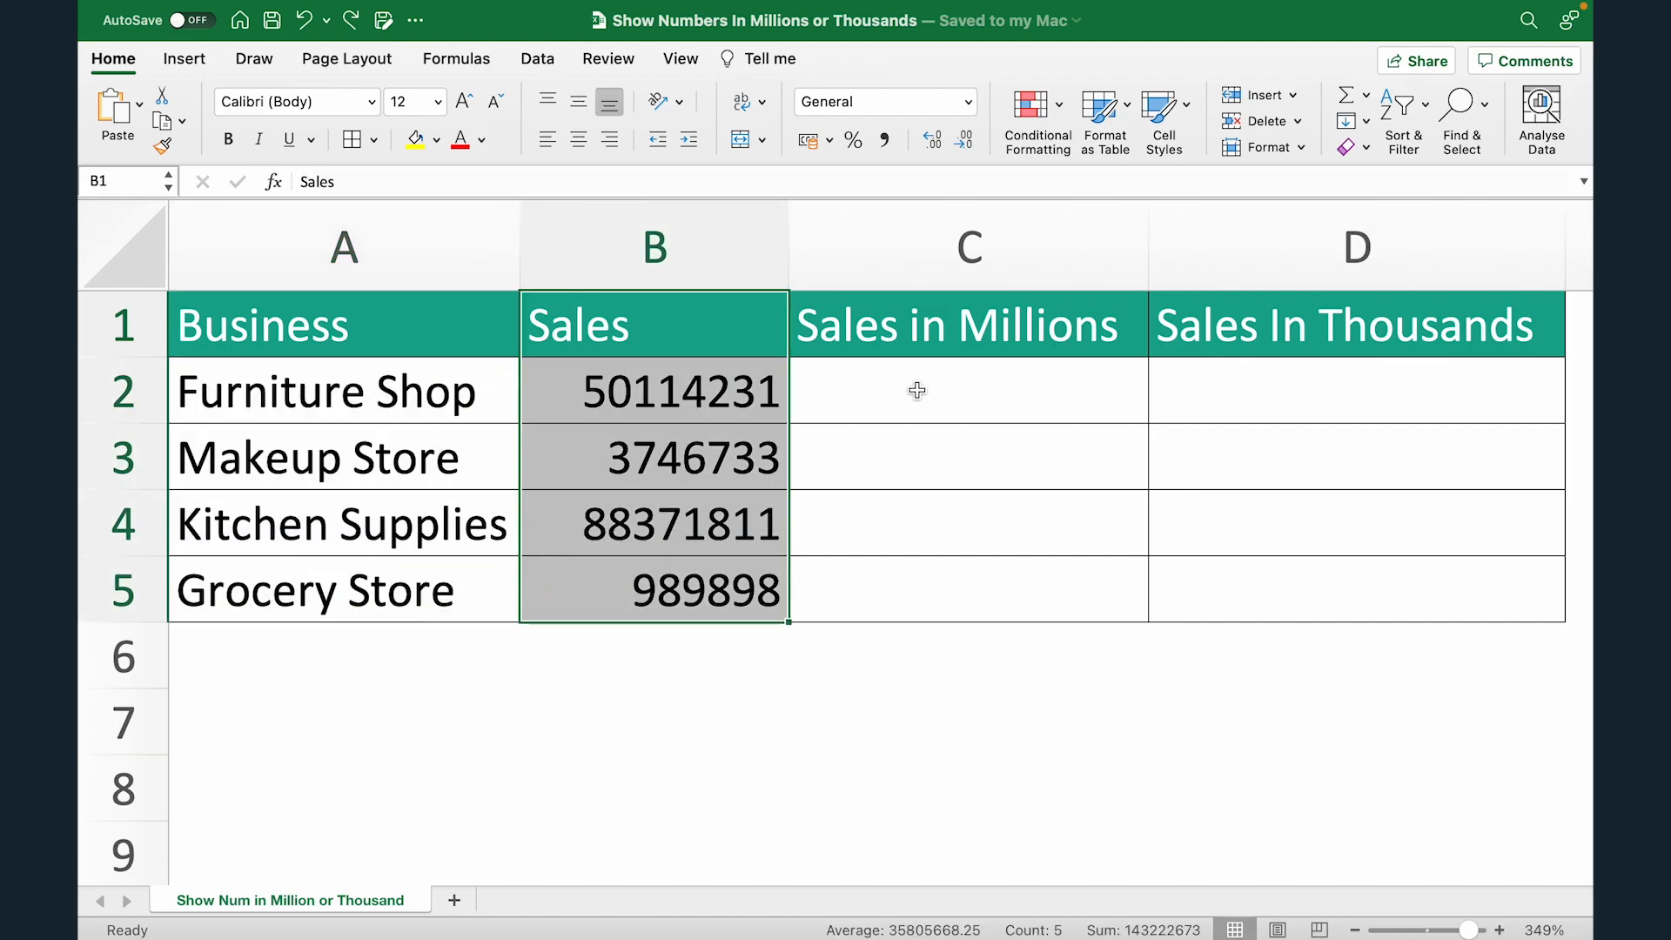
pyautogui.press('Down')
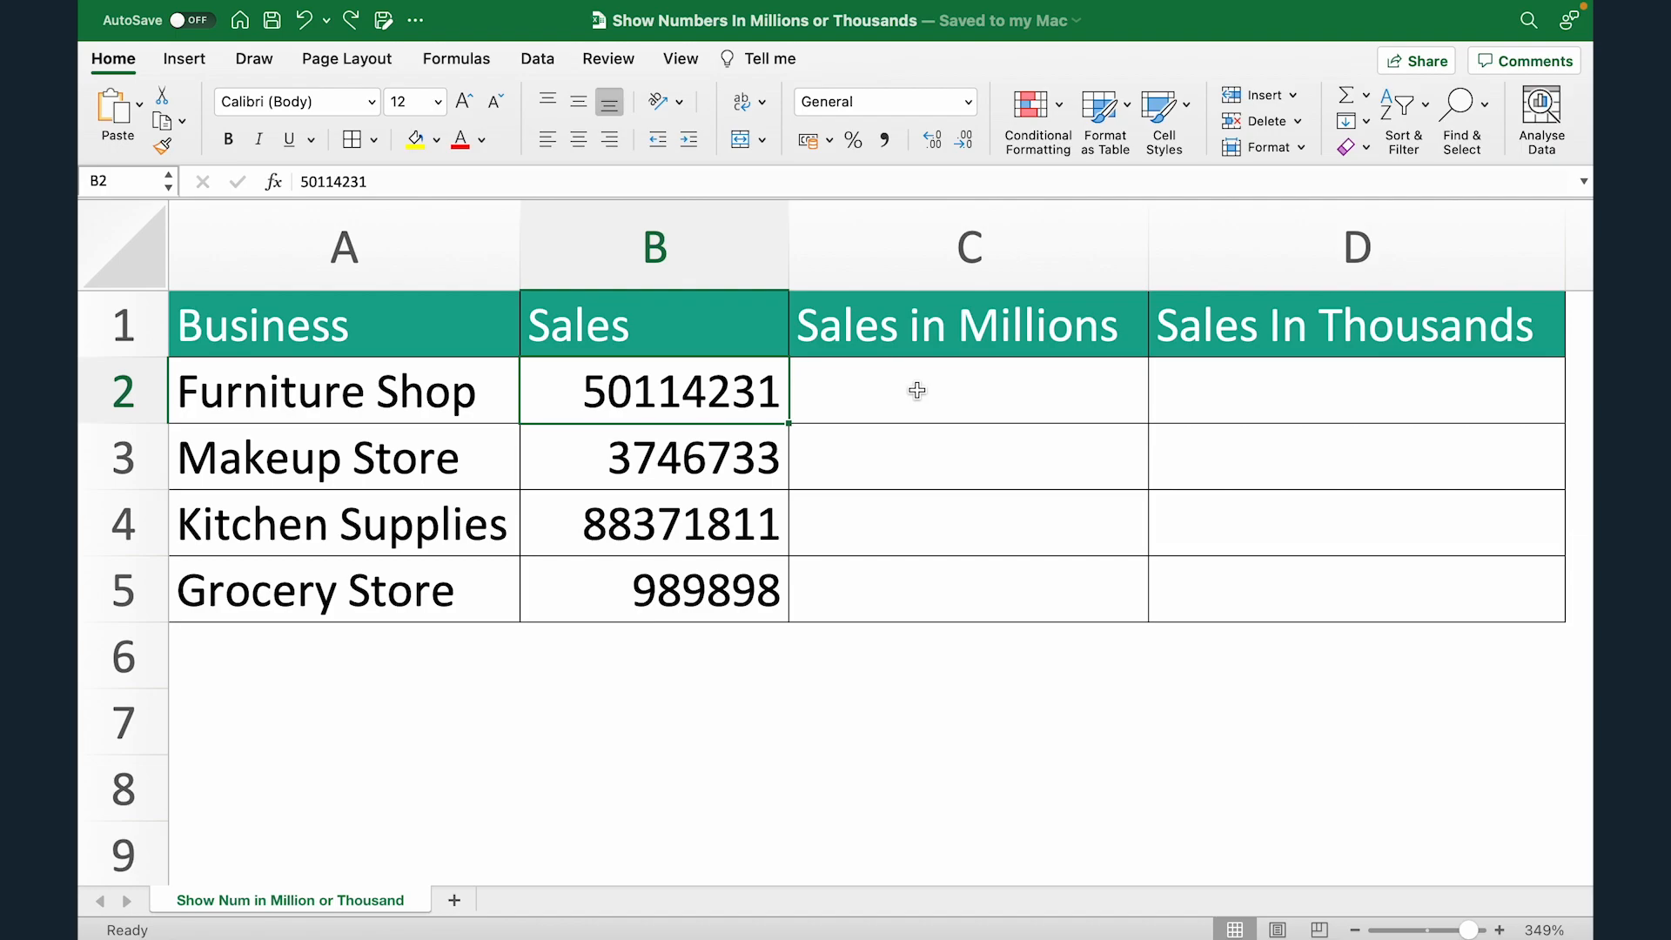
pyautogui.press('super+shift+Down')
pyautogui.press('super+c')
pyautogui.click(916, 389)
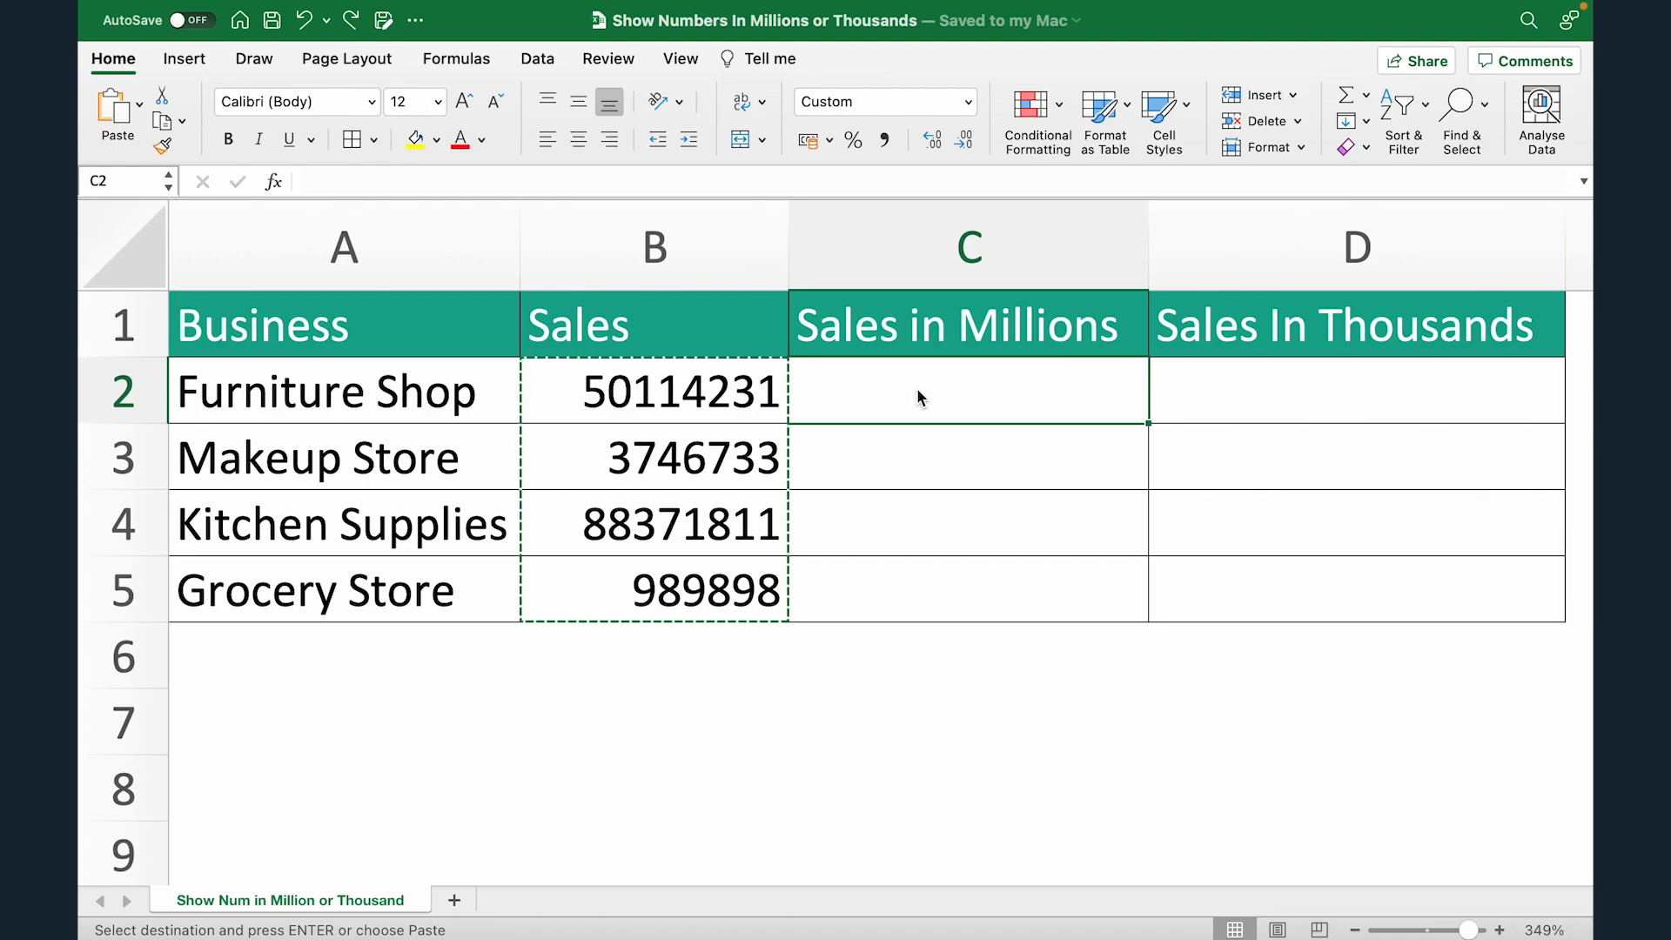
pyautogui.press('super+v')
pyautogui.press('Escape')
pyautogui.press('Up')
pyautogui.press('Down')
pyautogui.press('super+shift+Down')
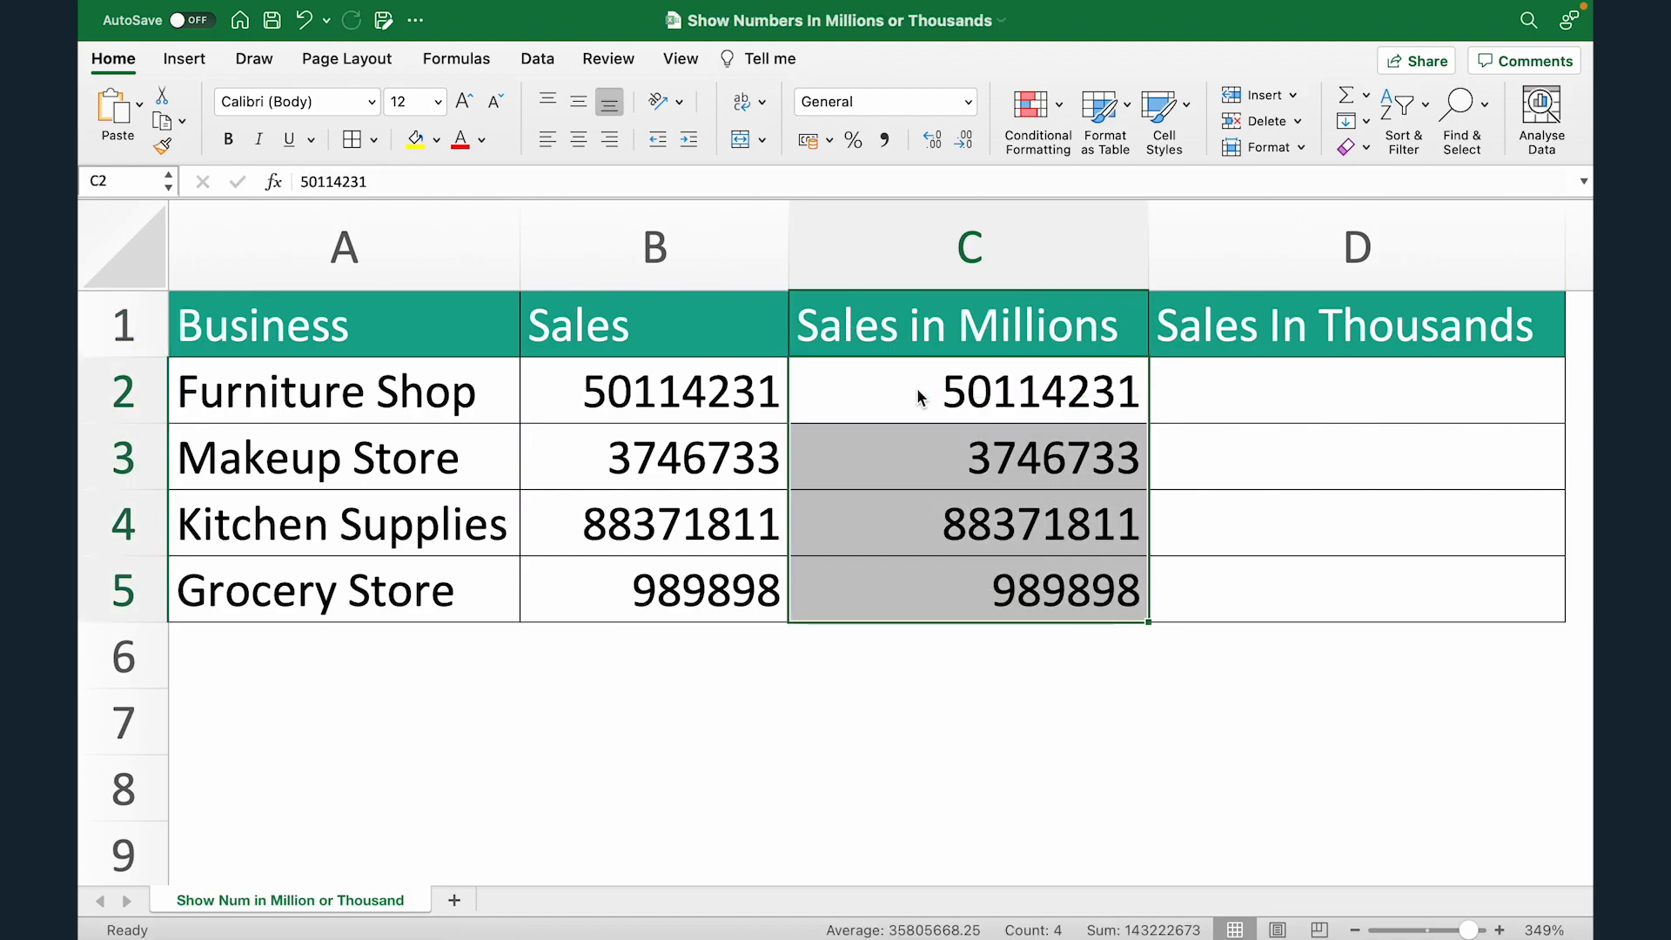
pyautogui.rightClick(921, 397)
pyautogui.click(990, 818)
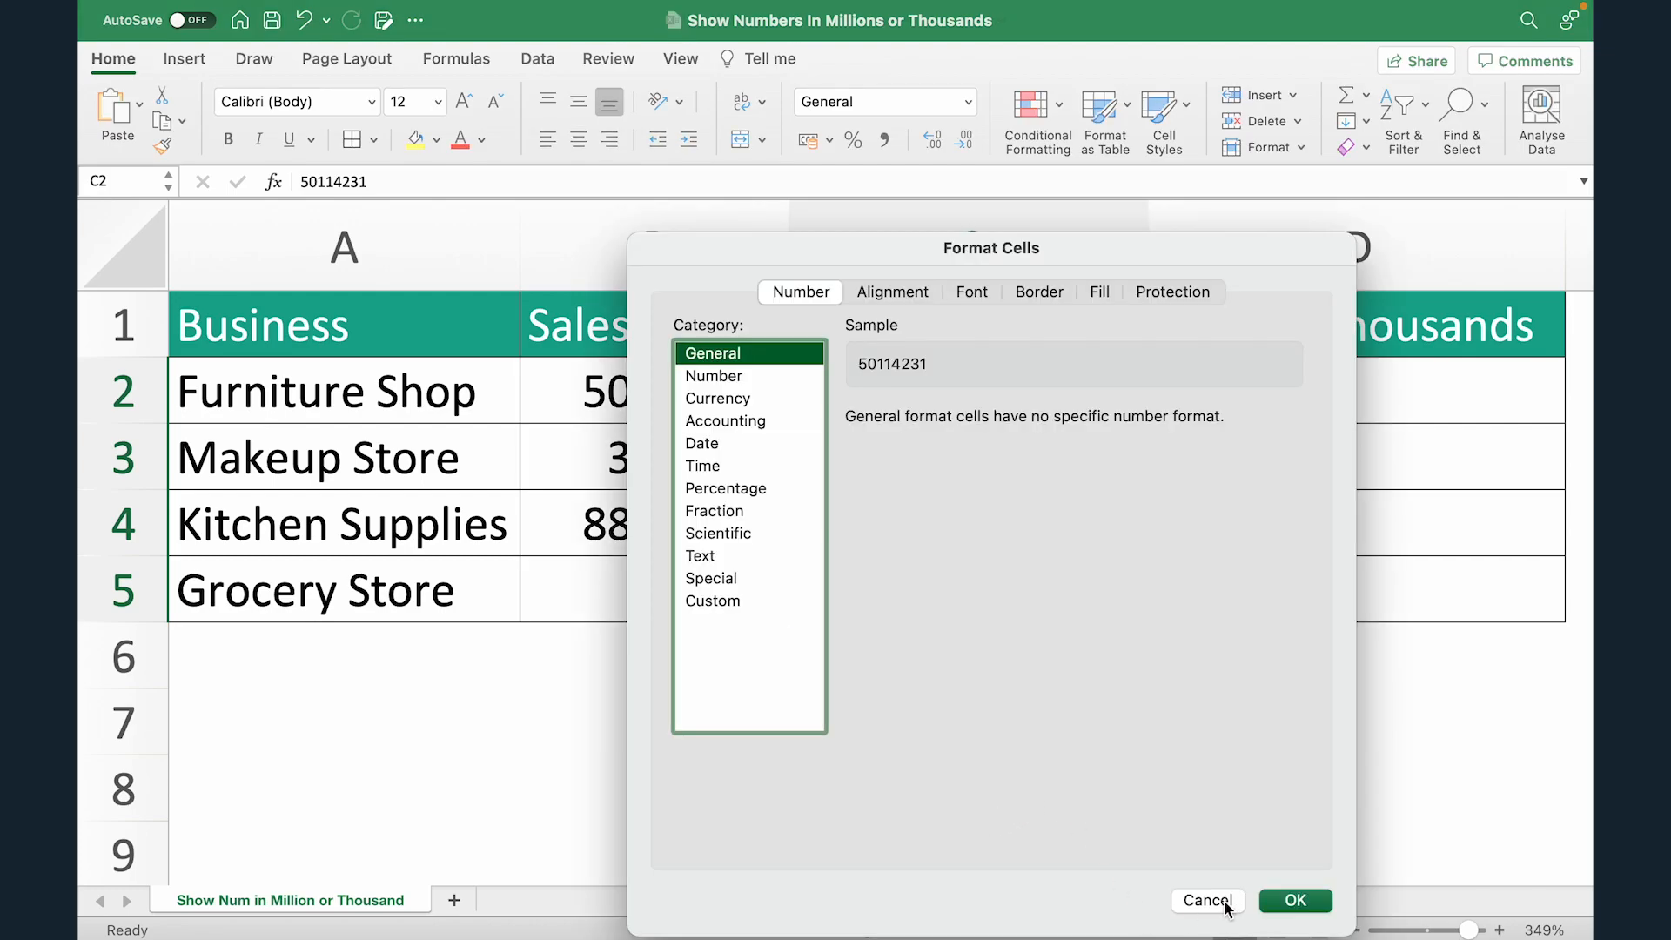
pyautogui.click(1226, 904)
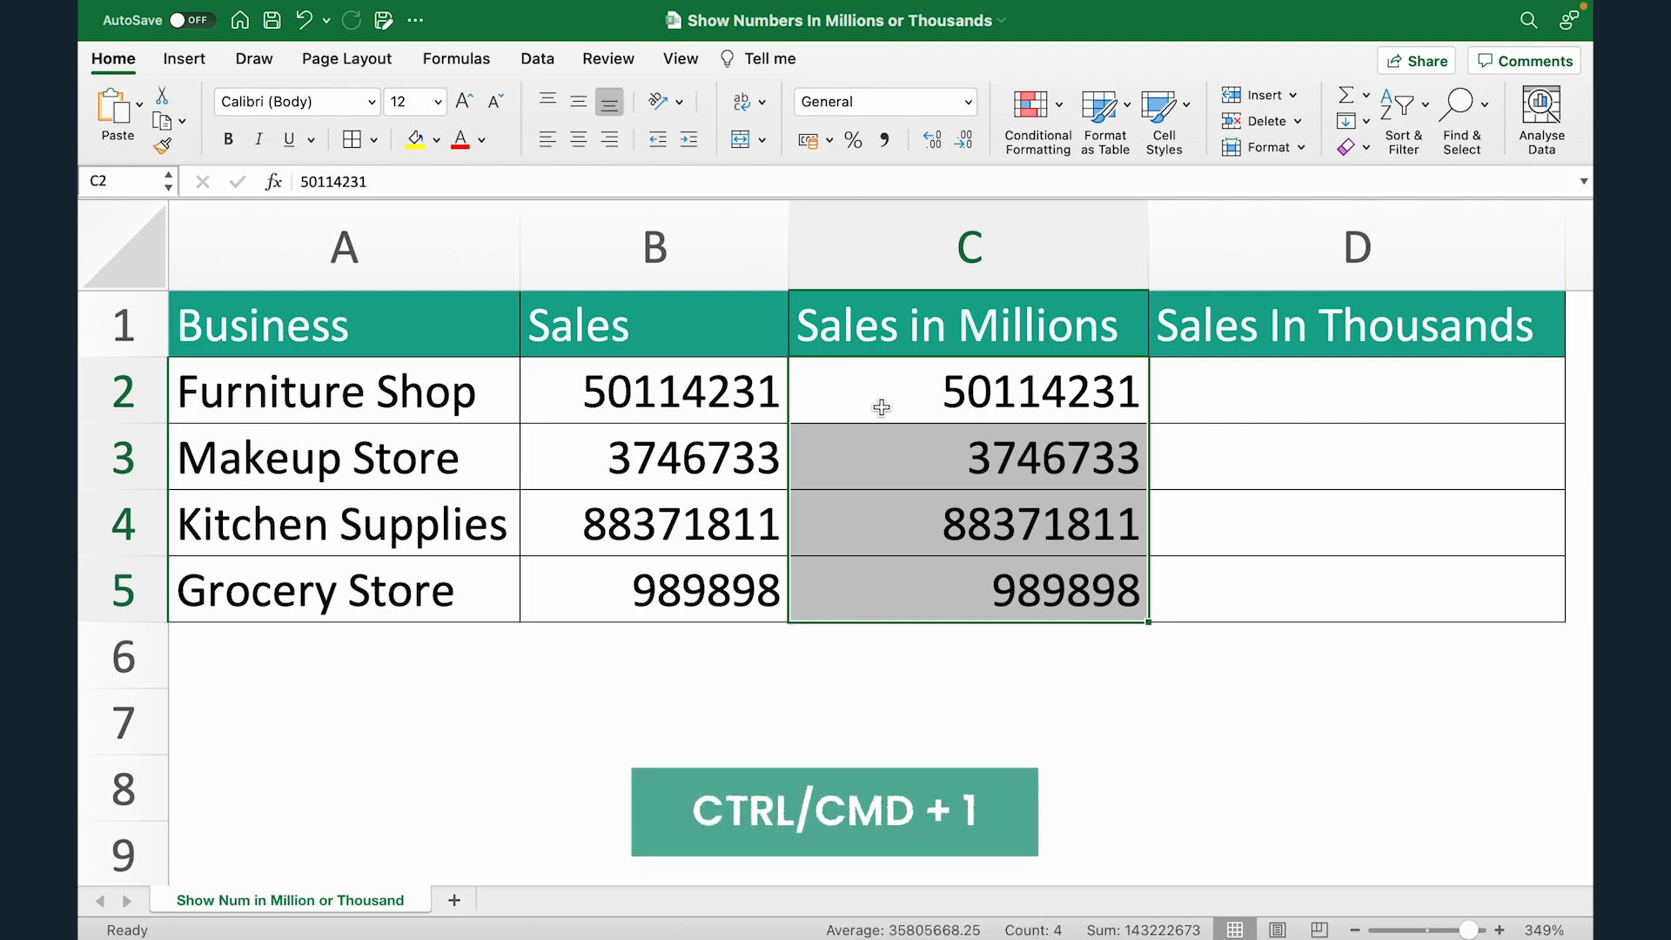
# Step: Apply the custom number format 0,,"M" to the Sales in Millions values in C2:C5
pyautogui.press('super+1')
pyautogui.moveTo(909, 66); pyautogui.dragTo(531, 108)
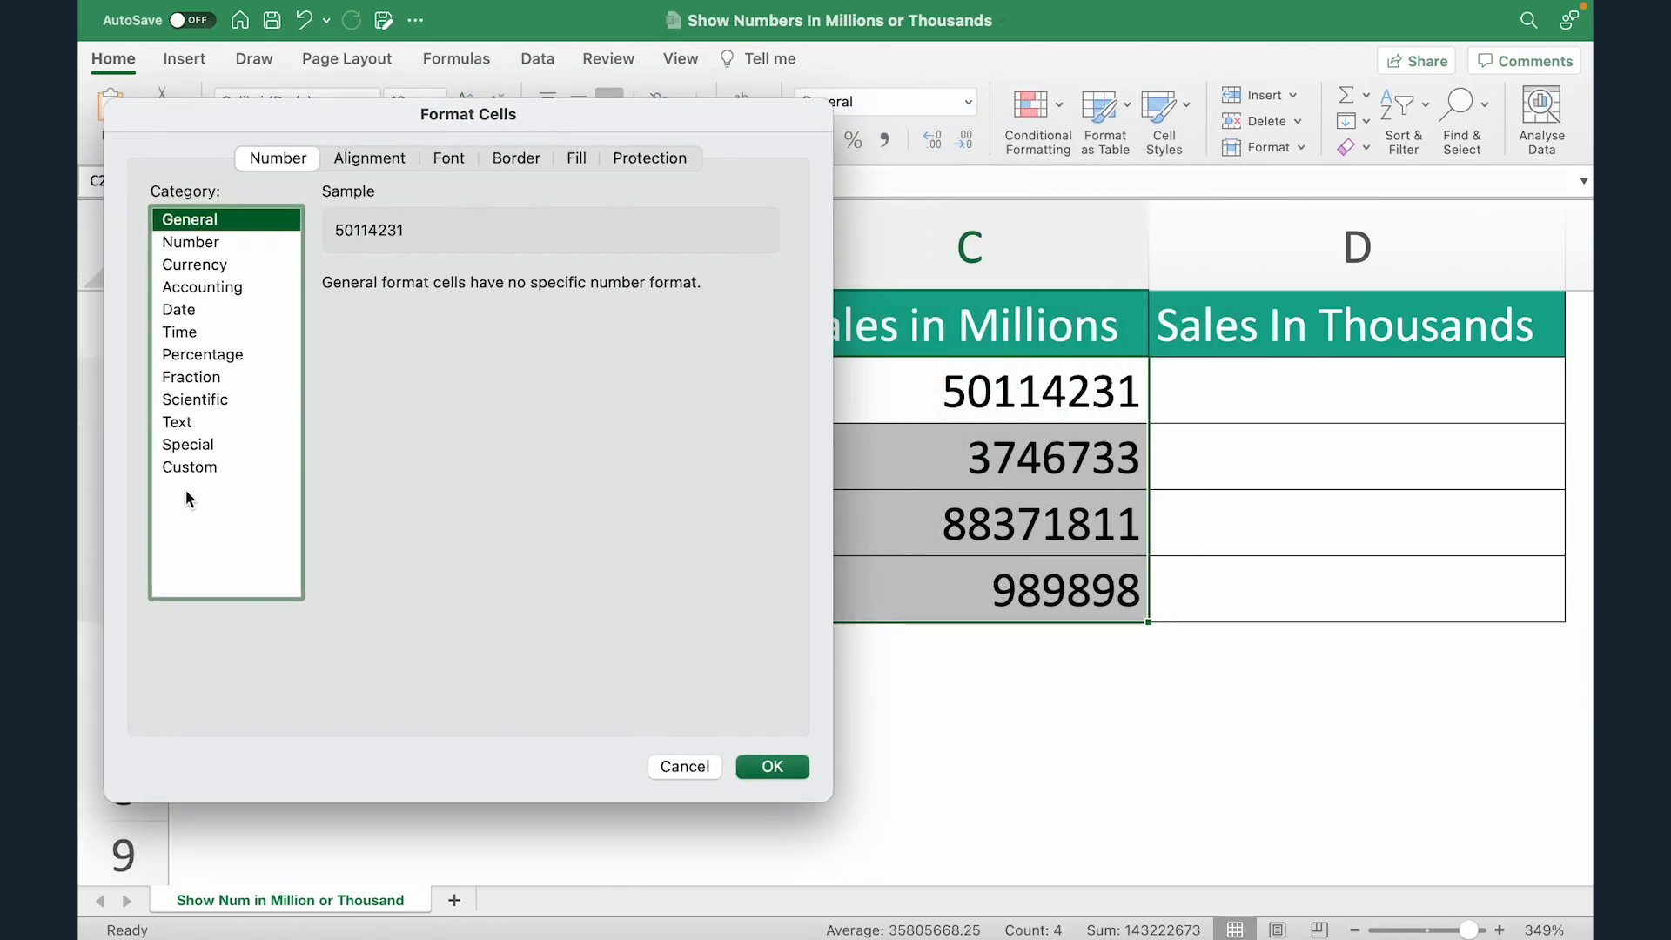
pyautogui.click(193, 468)
pyautogui.doubleClick(353, 319)
pyautogui.press('BackSpace')
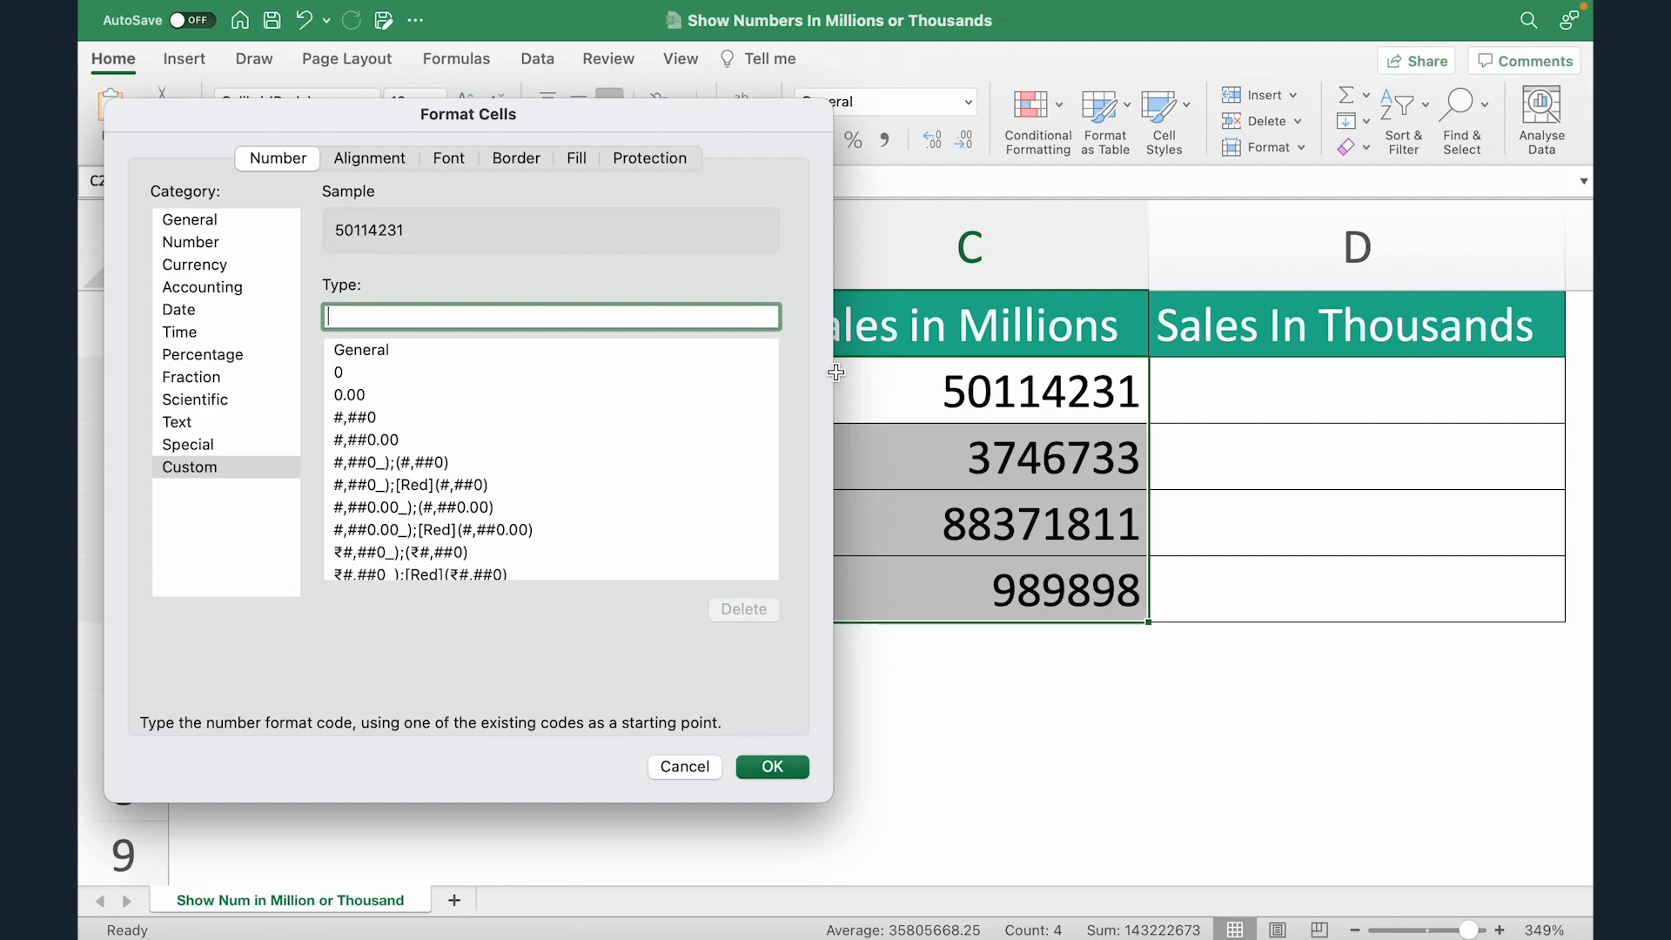
pyautogui.write('0')
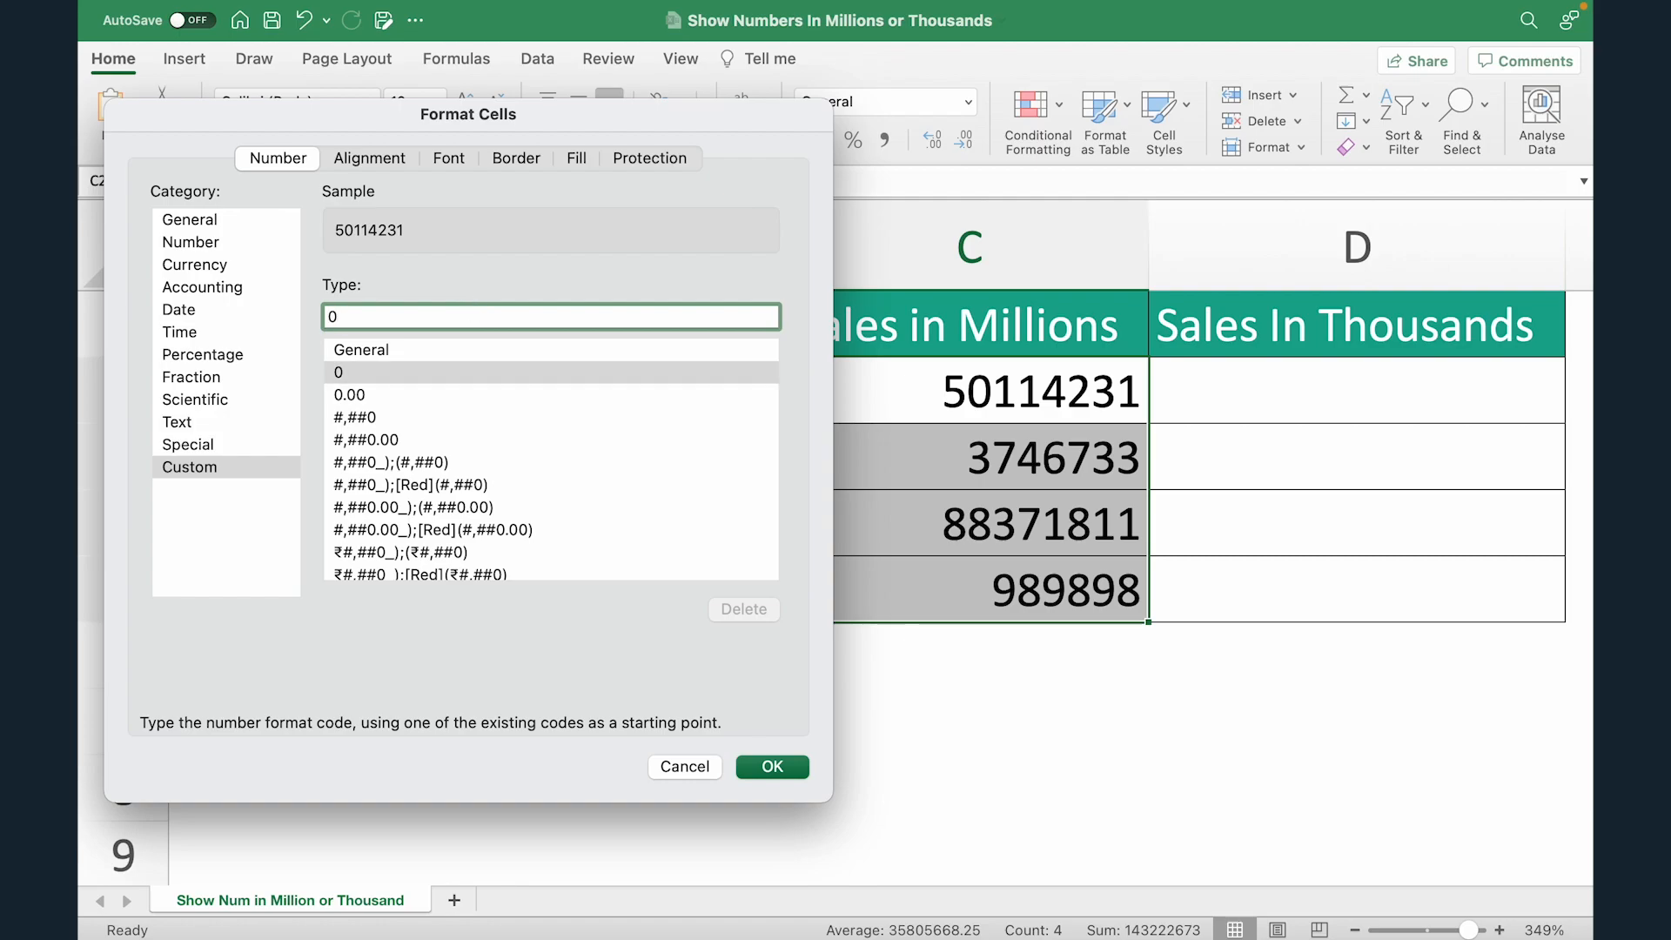
pyautogui.write(',,')
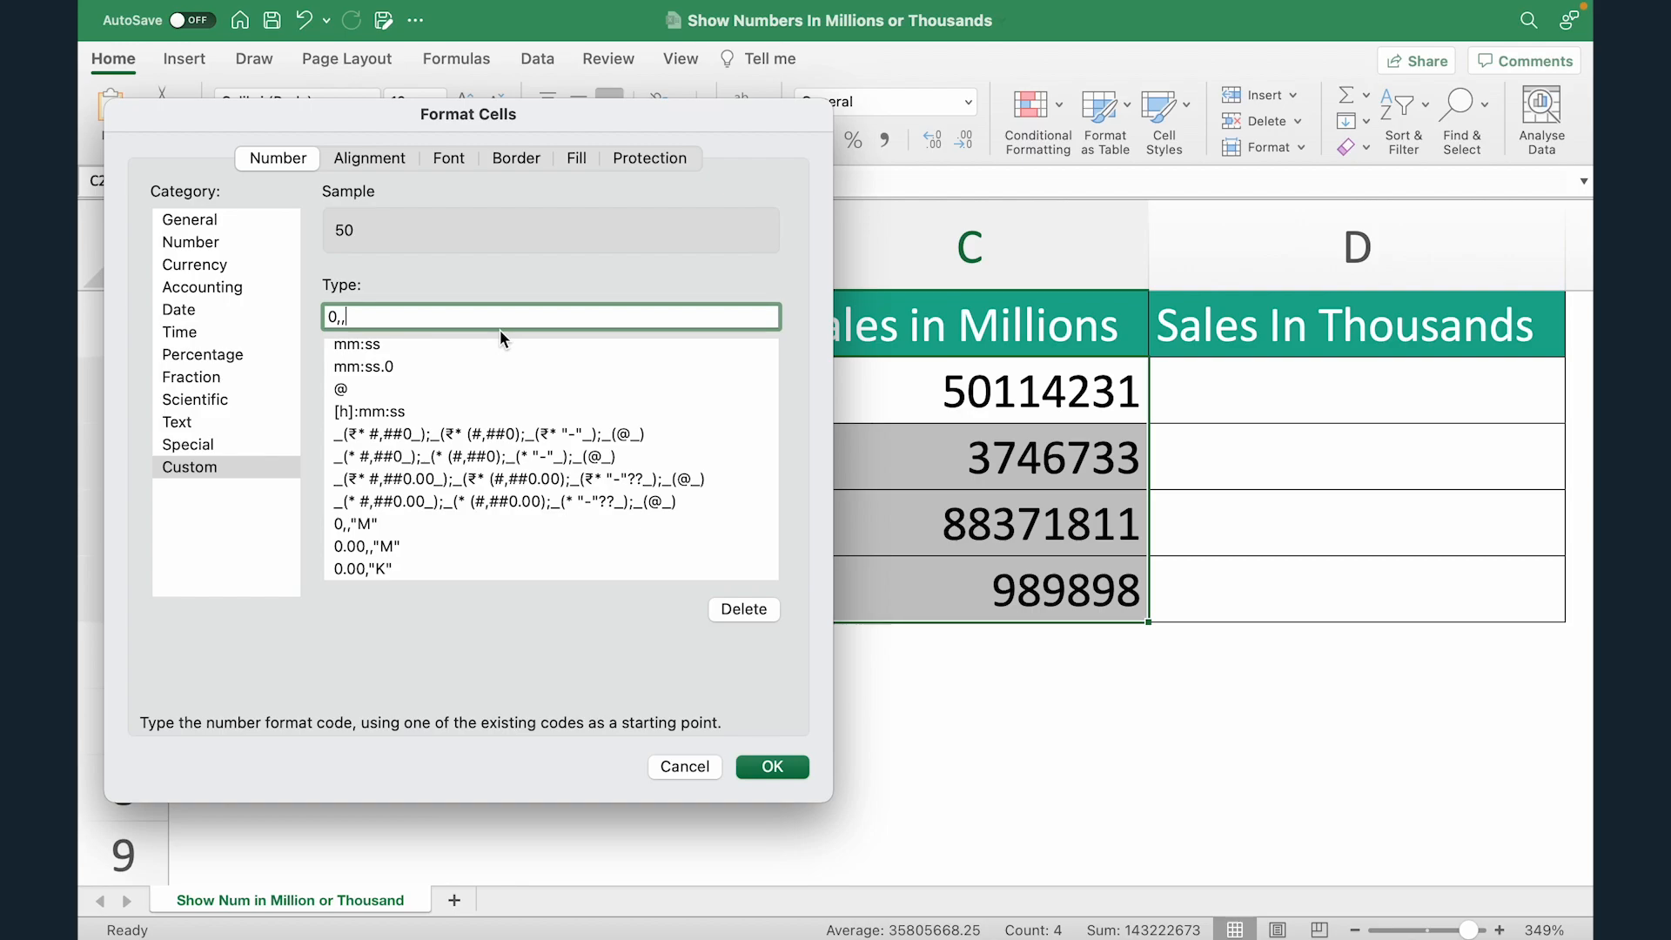
pyautogui.write('"M"')
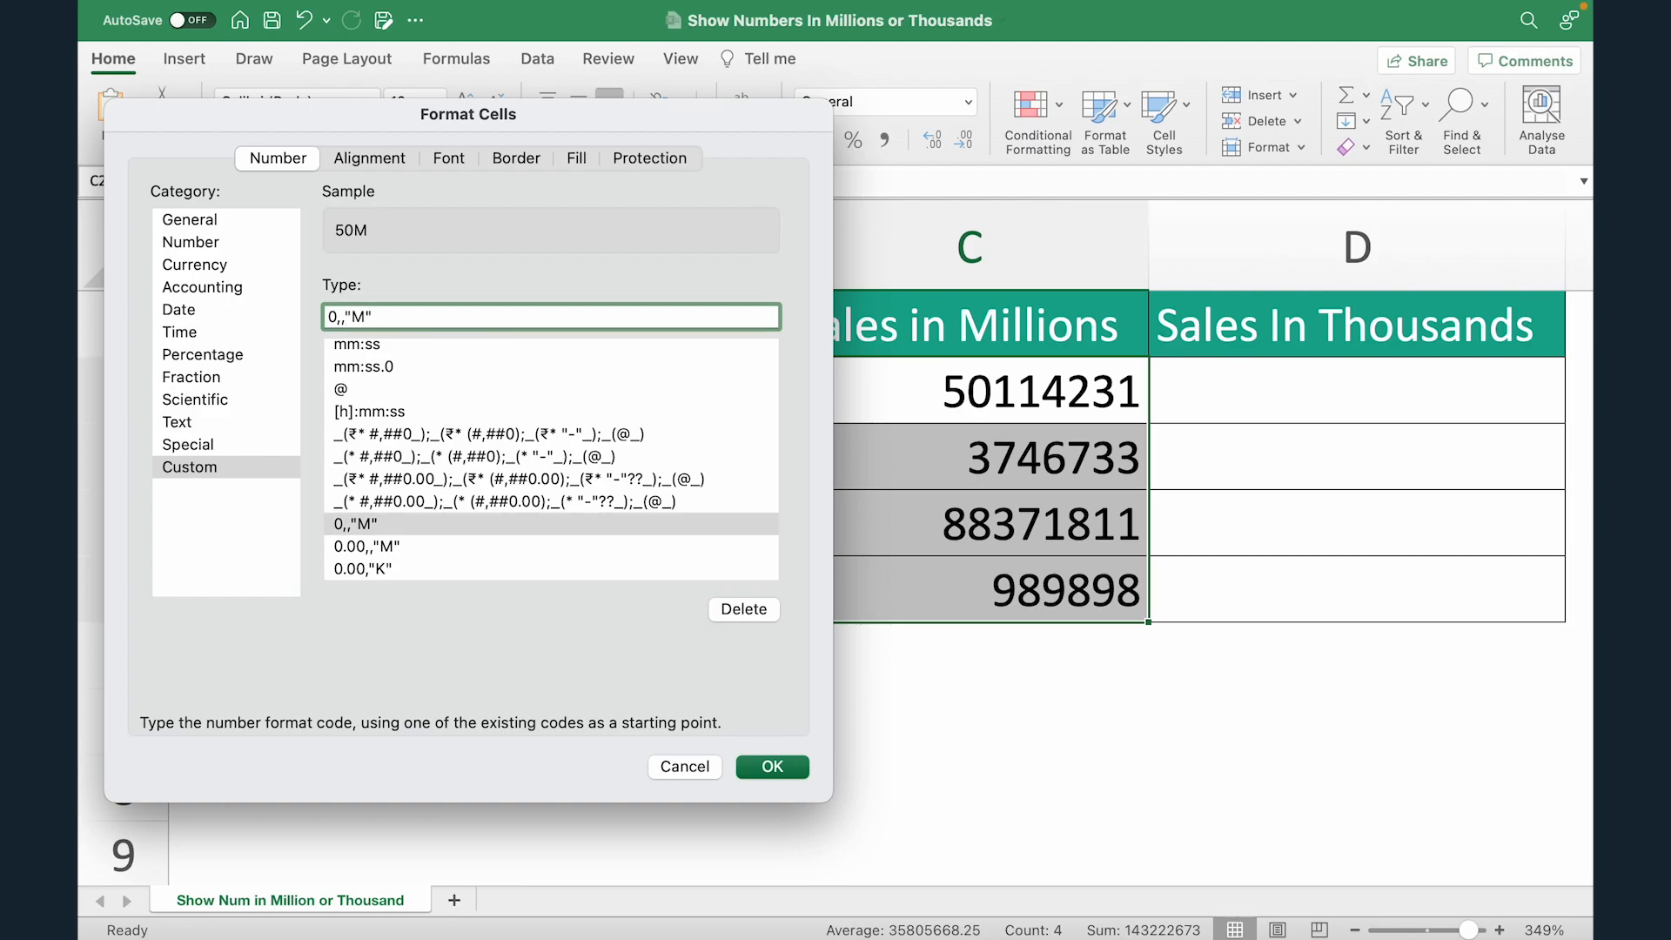
pyautogui.click(772, 767)
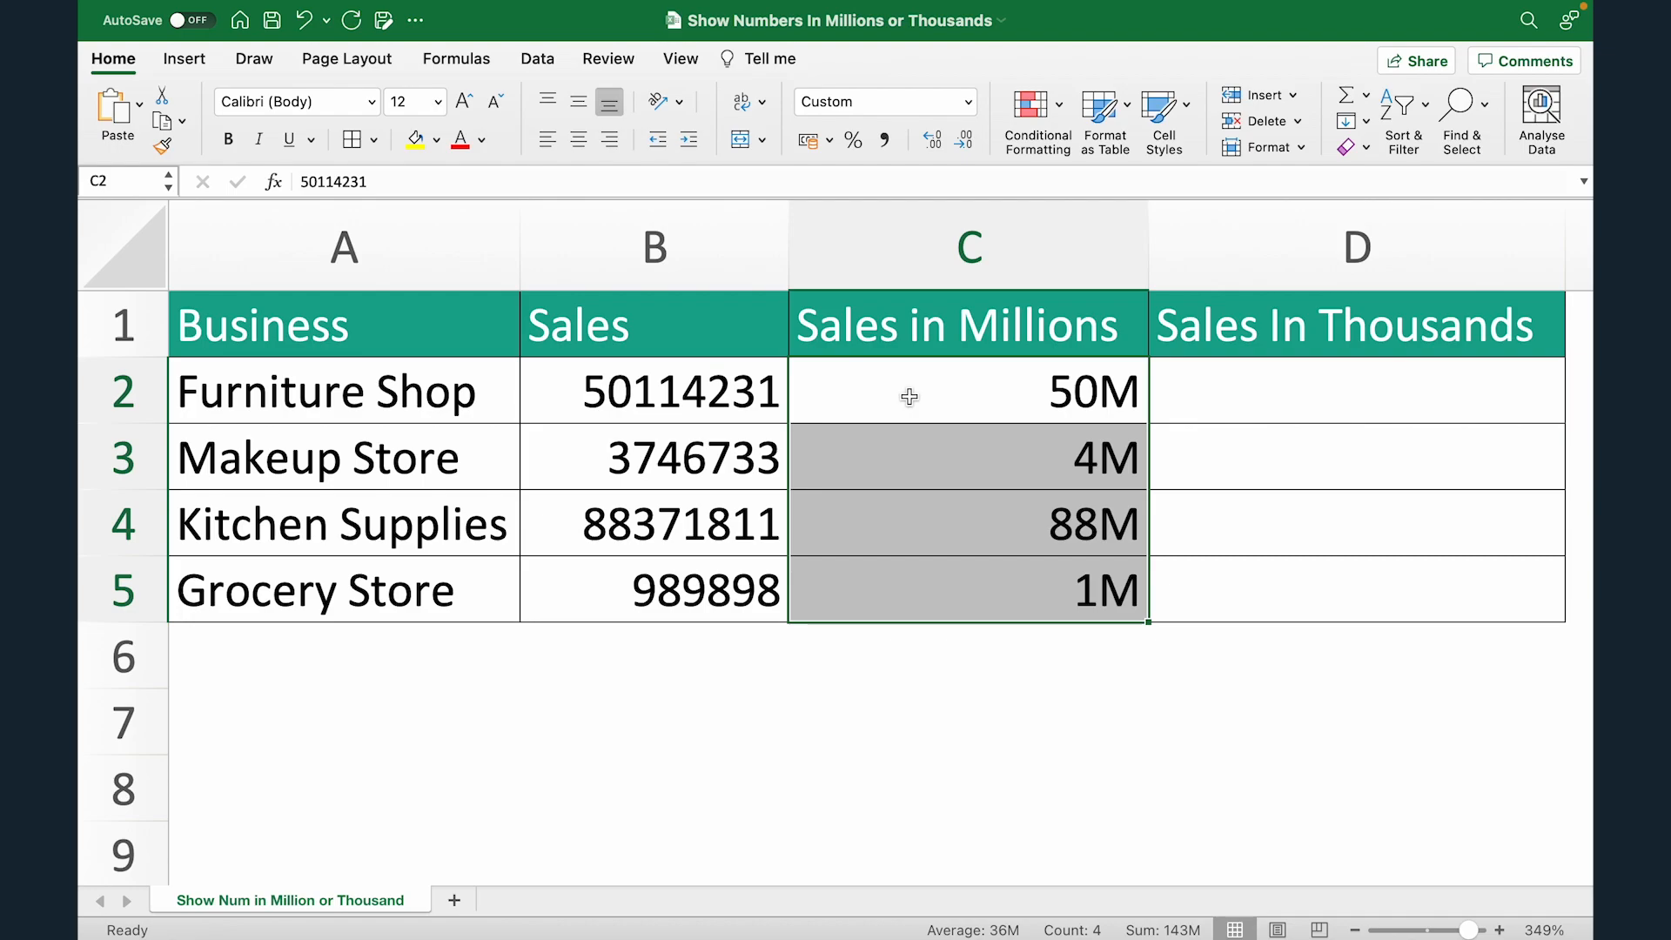
pyautogui.click(614, 602)
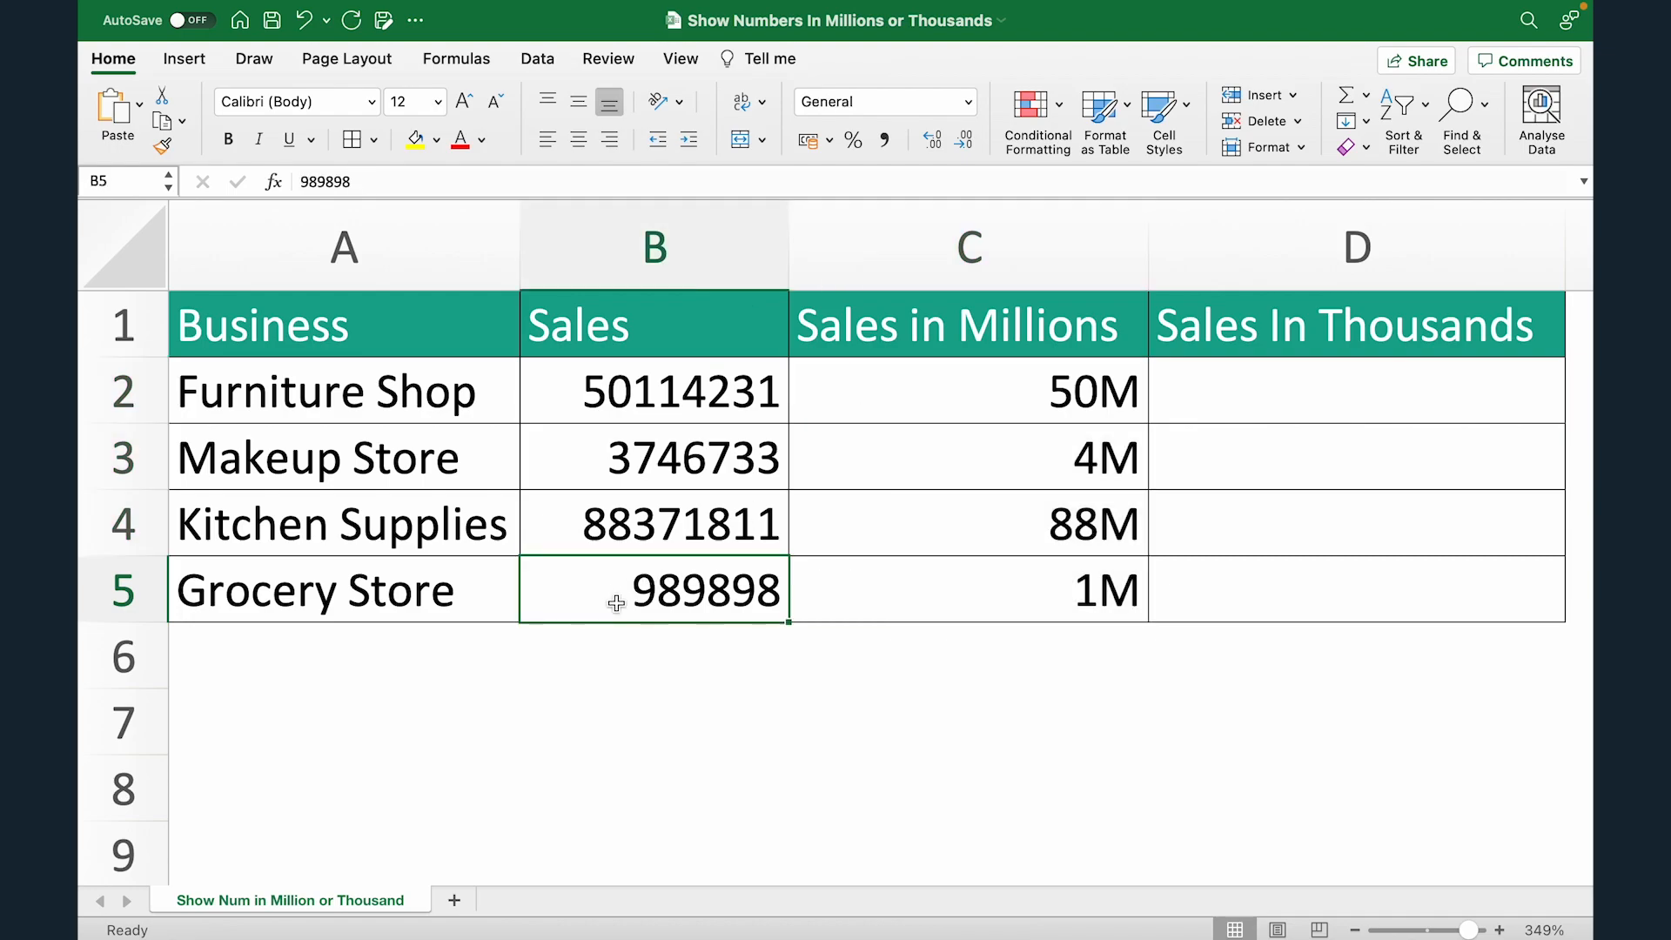
pyautogui.click(977, 603)
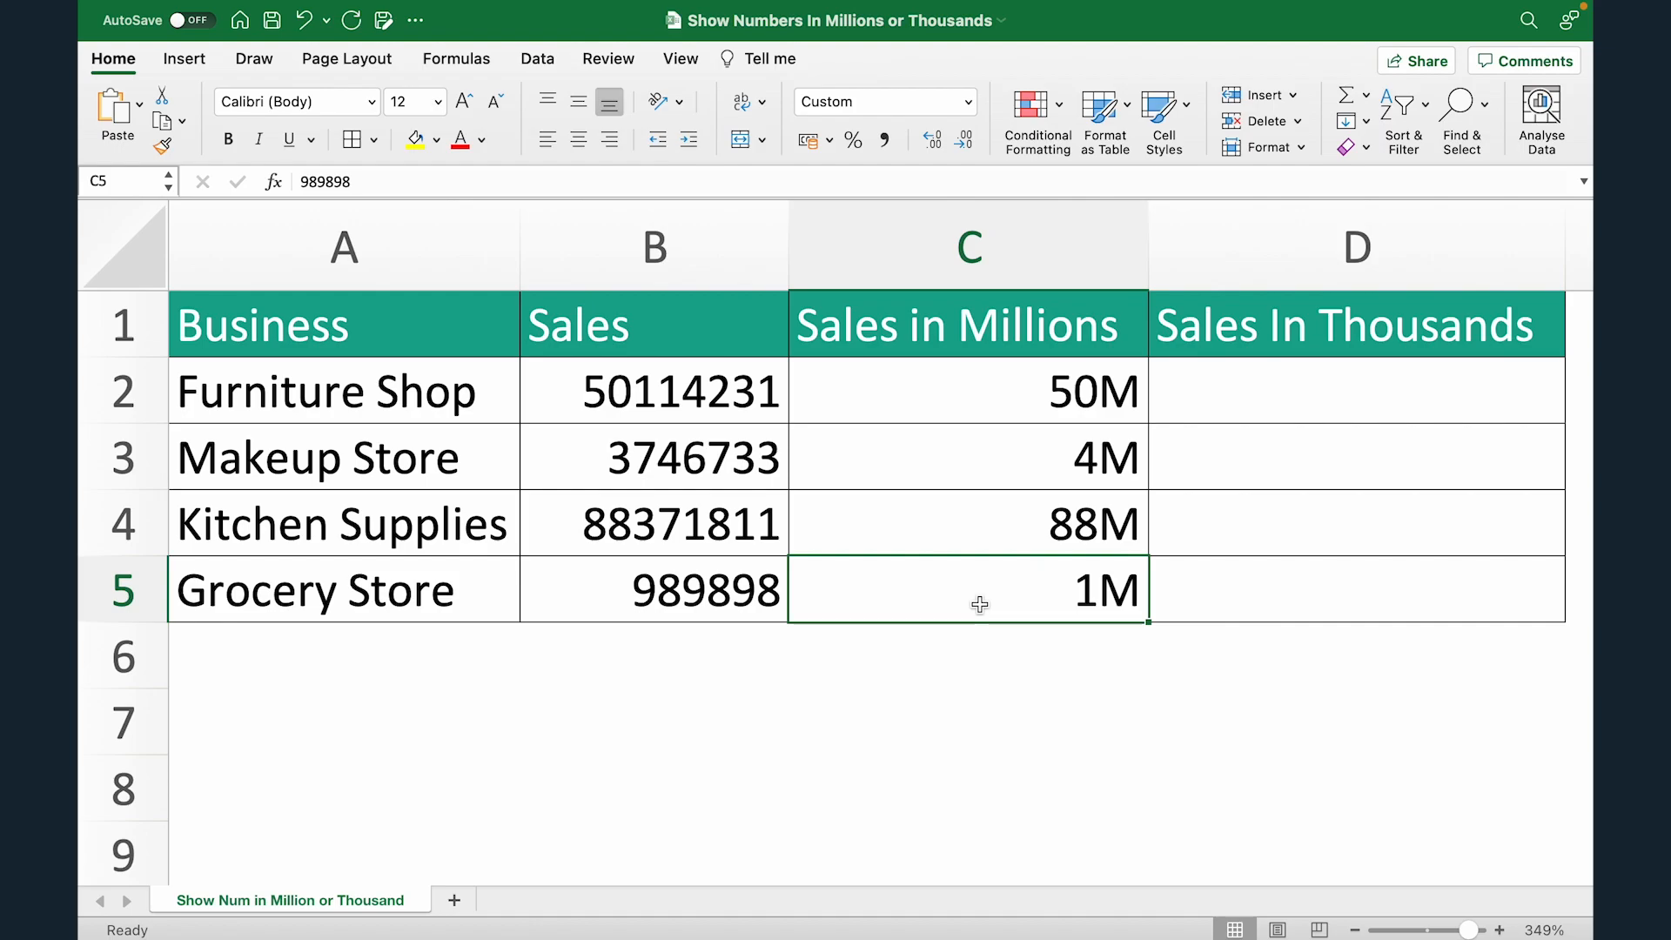
pyautogui.click(580, 458)
pyautogui.click(999, 470)
# Step: Change the custom number format of C2:C5 to 0.00,,"M" to show two decimal places
pyautogui.click(945, 384)
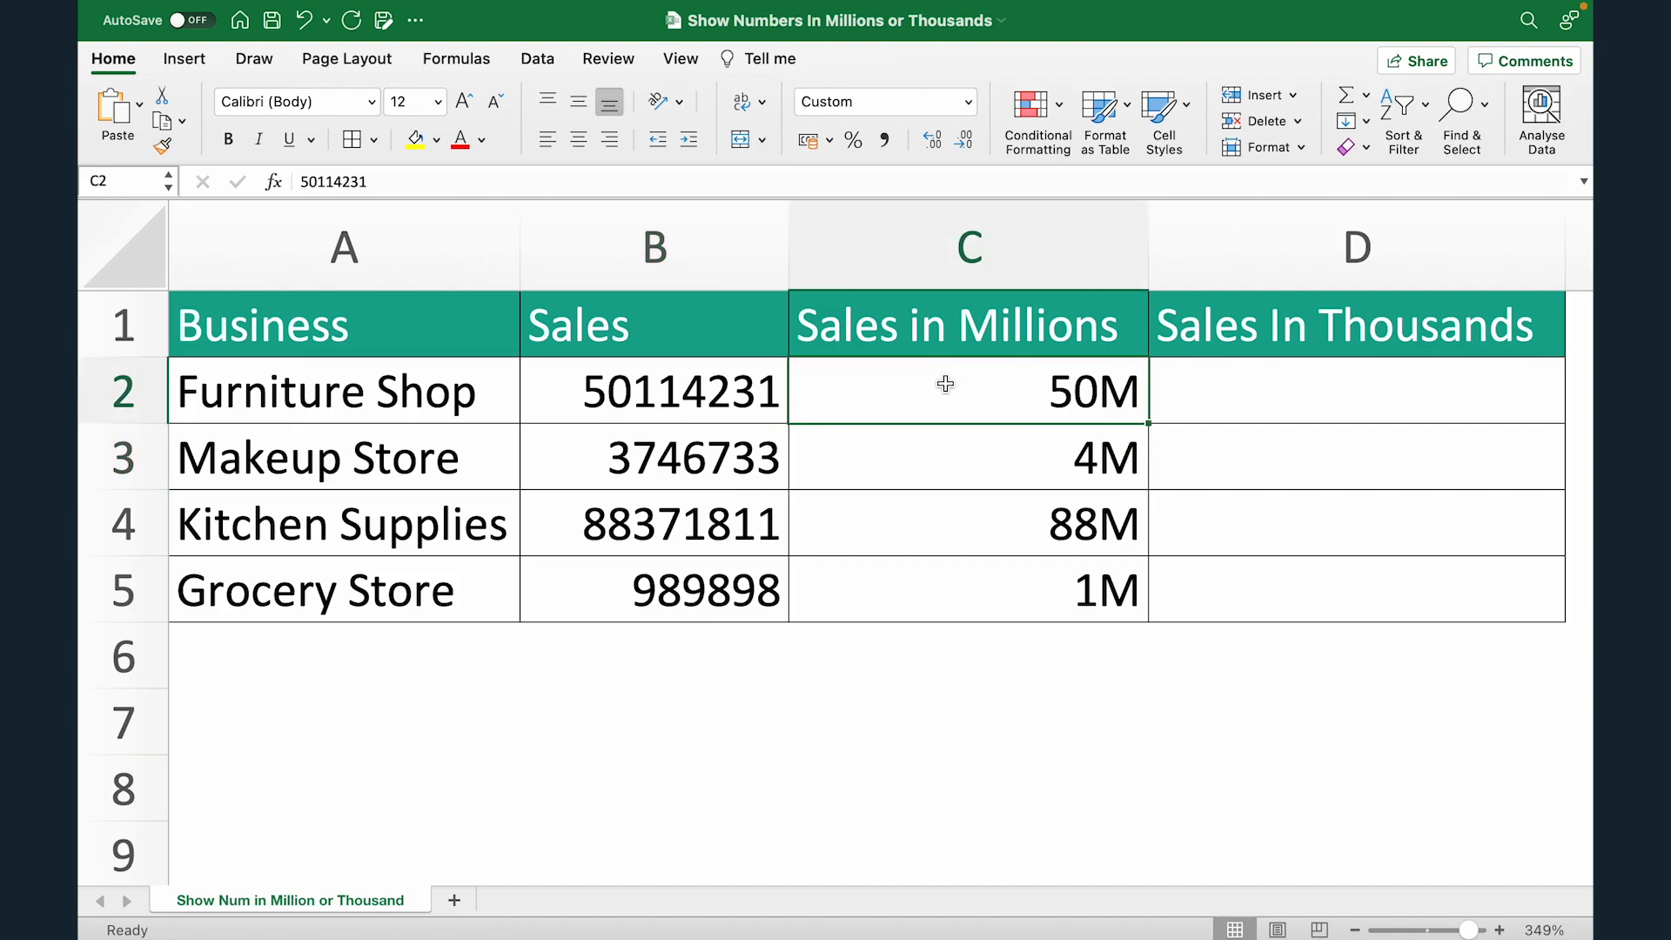
pyautogui.hotkey('ctrl', 'shift', 'Down')
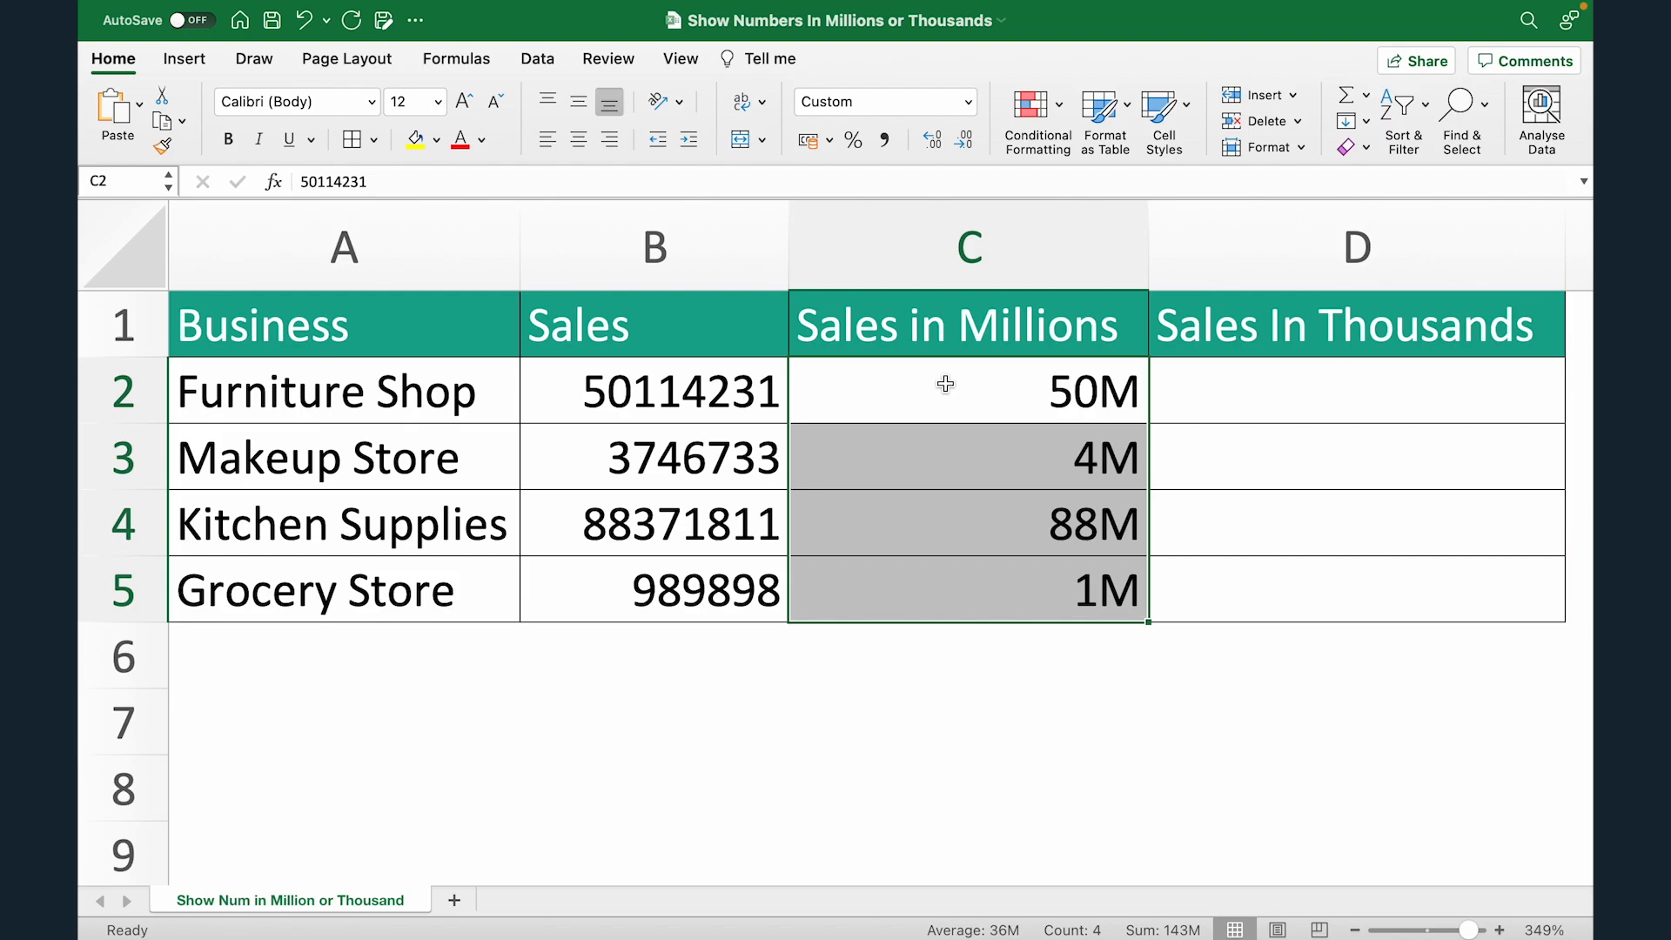
pyautogui.press('super+1')
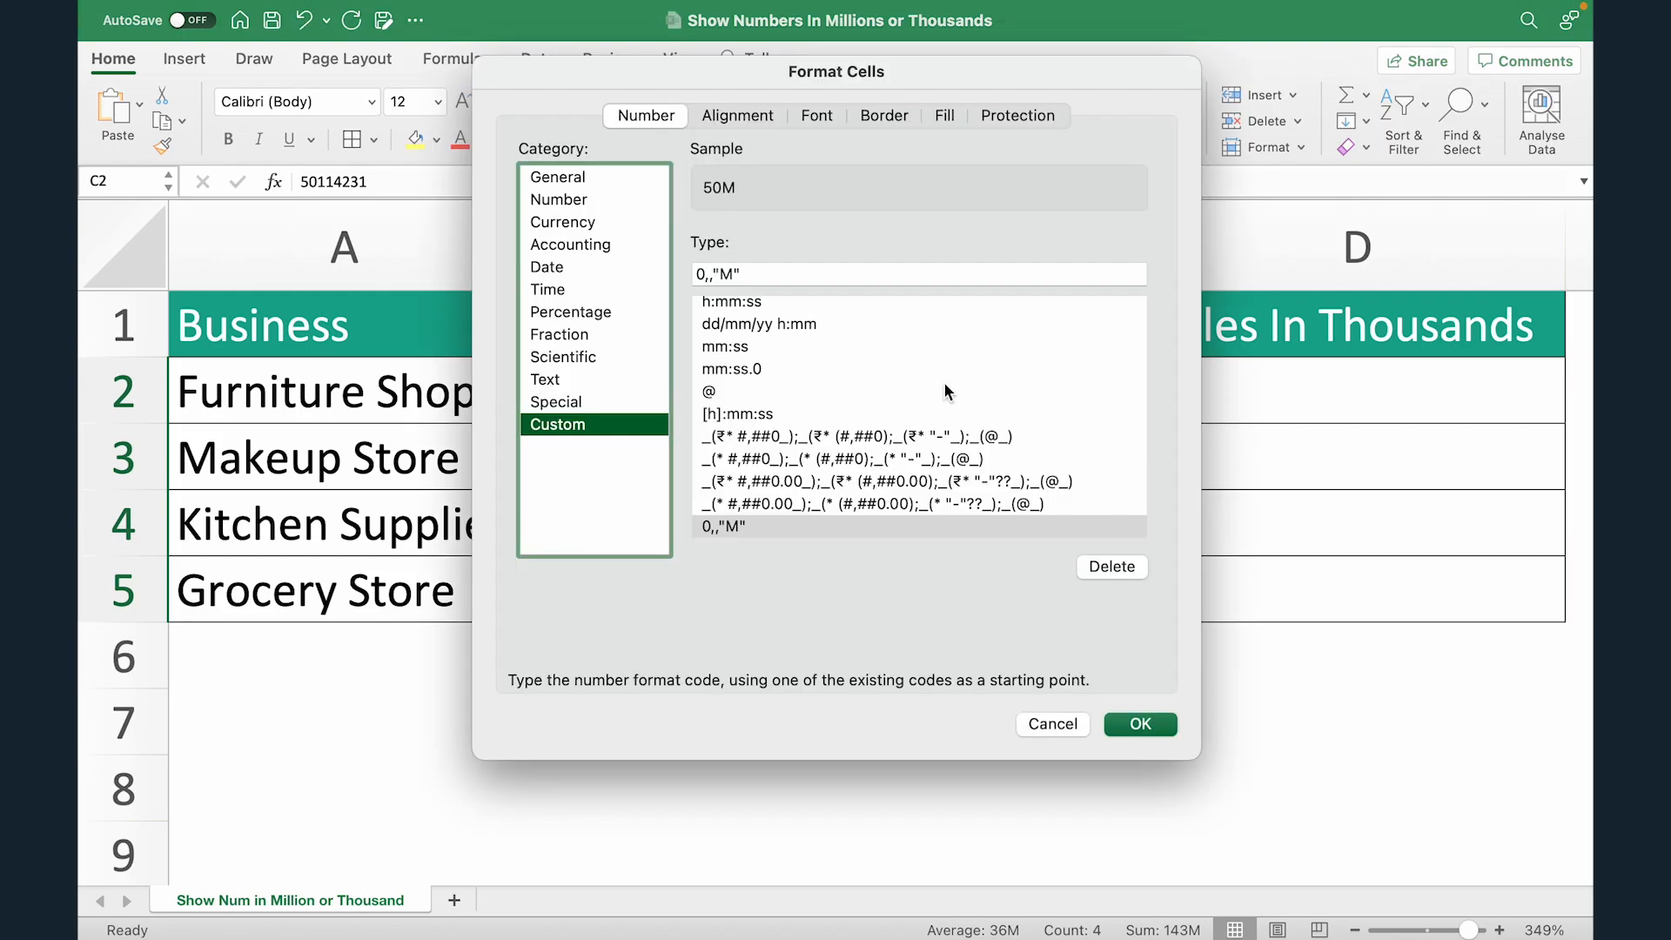
pyautogui.moveTo(818, 75); pyautogui.dragTo(419, 160)
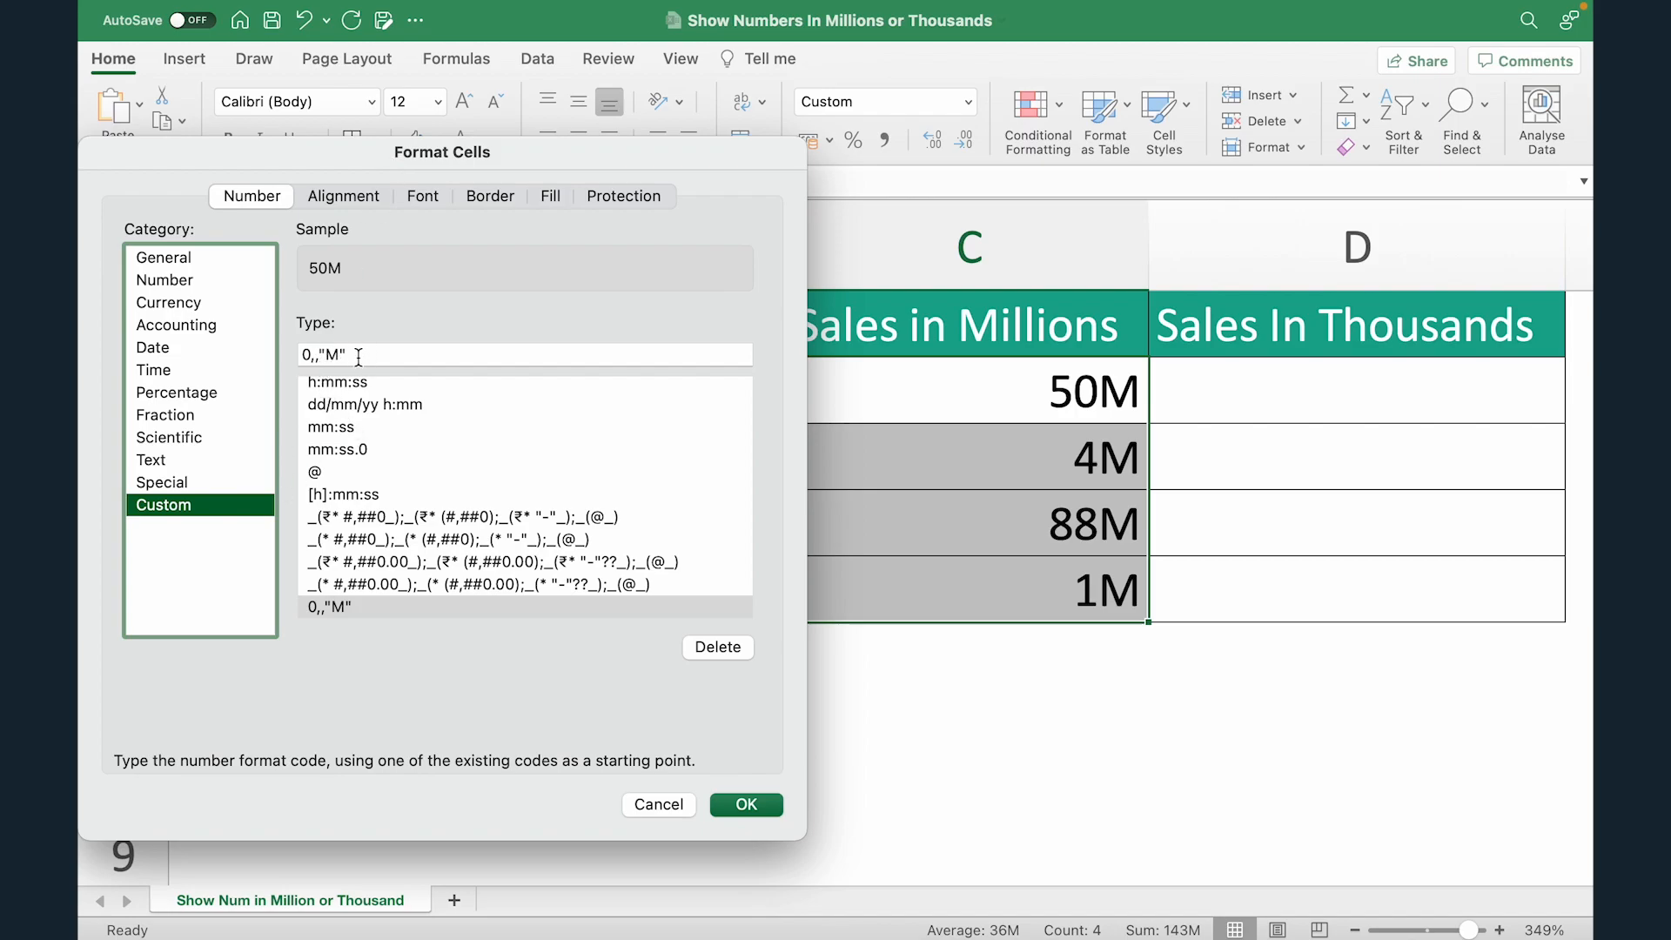
pyautogui.click(308, 354)
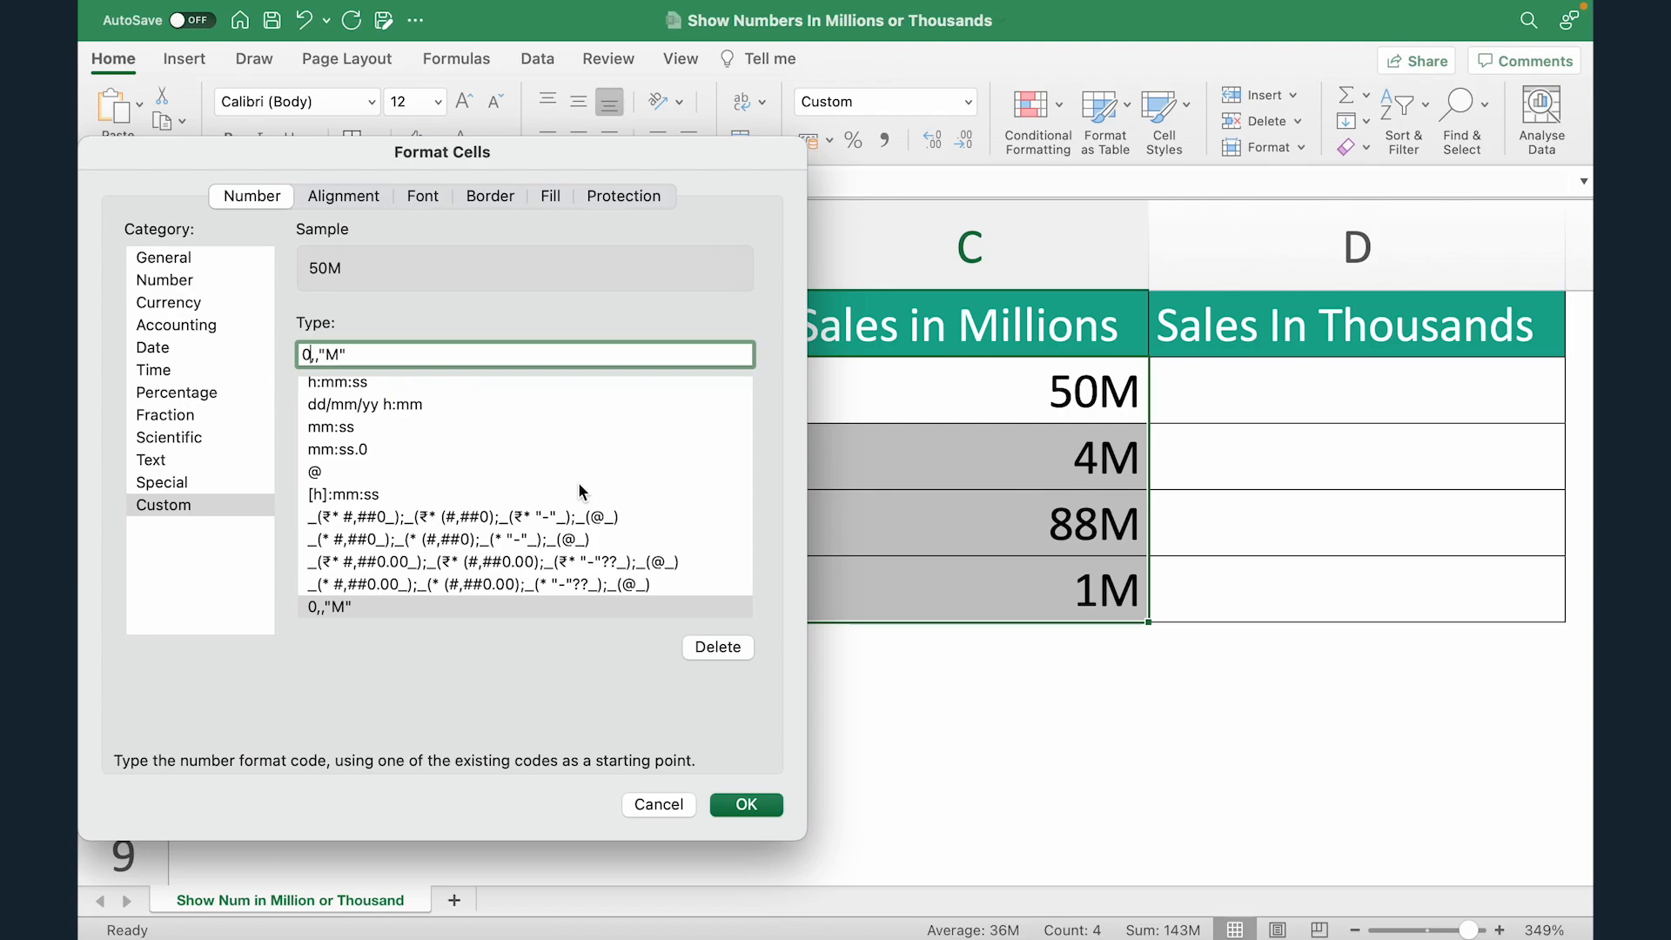
pyautogui.write('.')
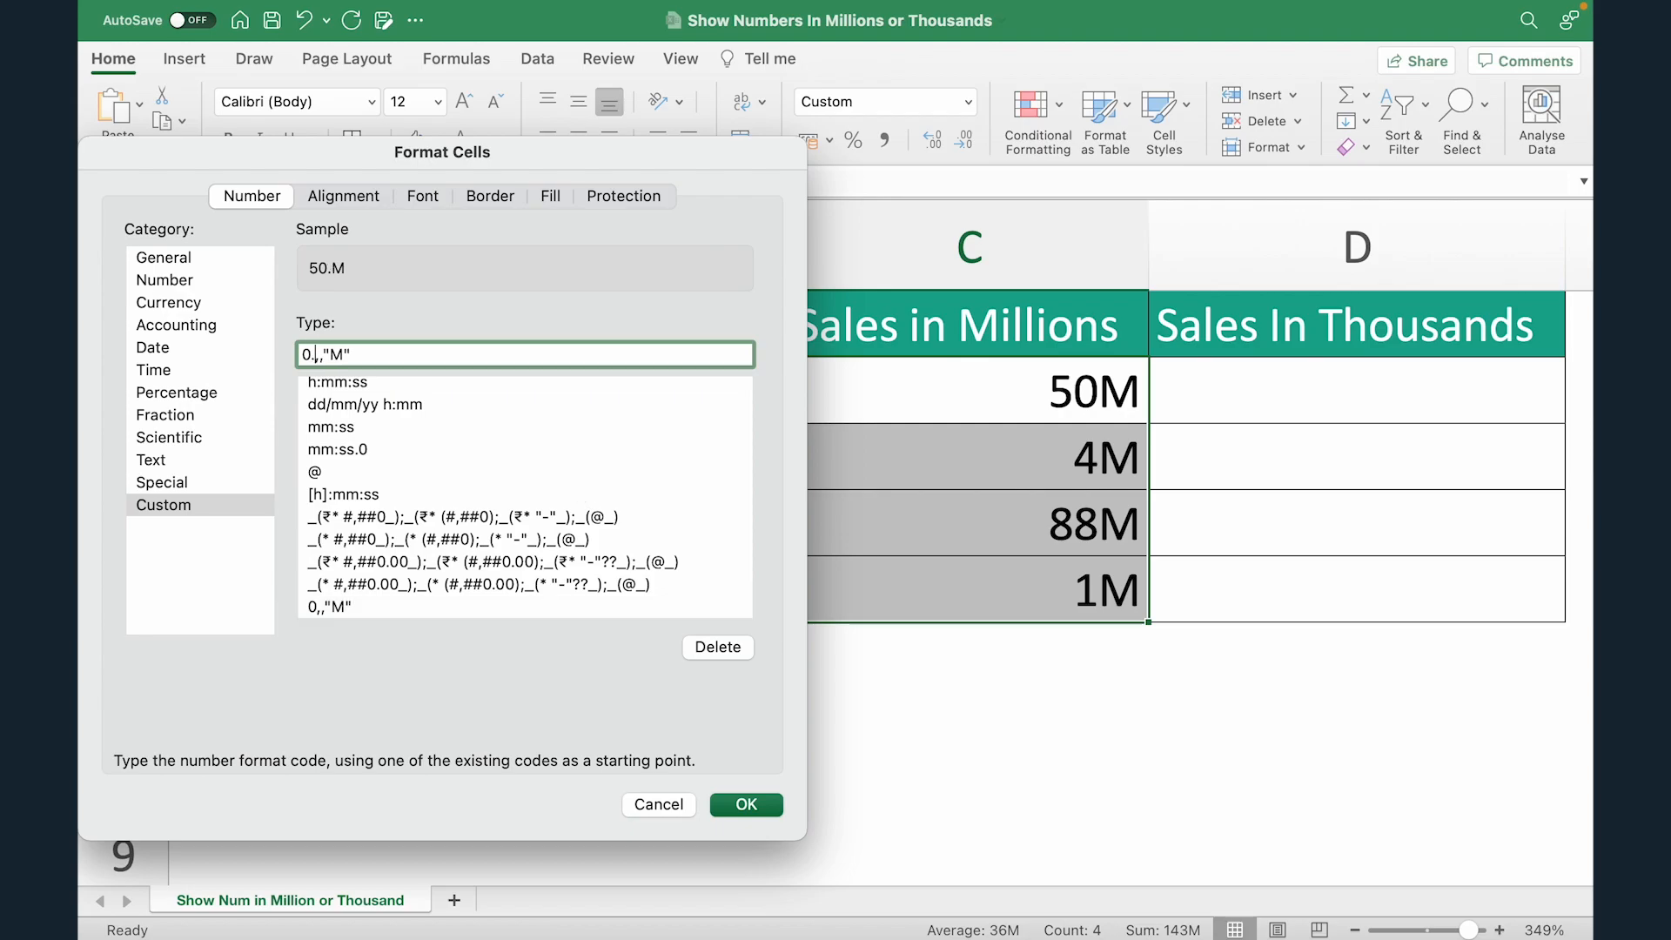
pyautogui.write('00')
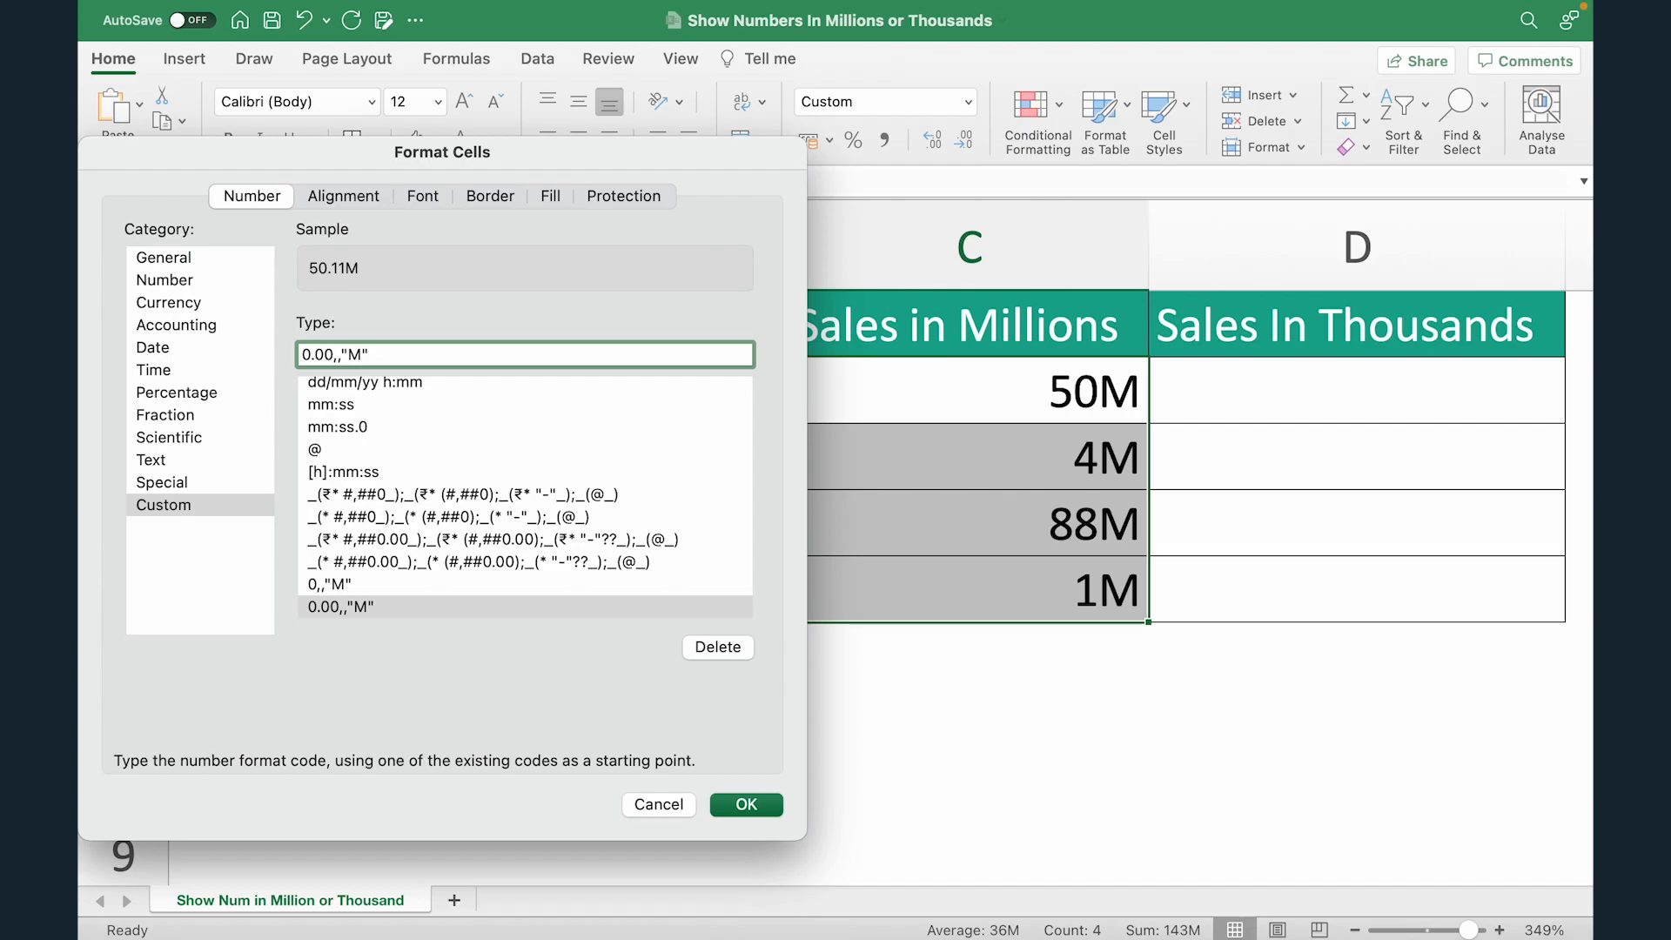
pyautogui.click(747, 804)
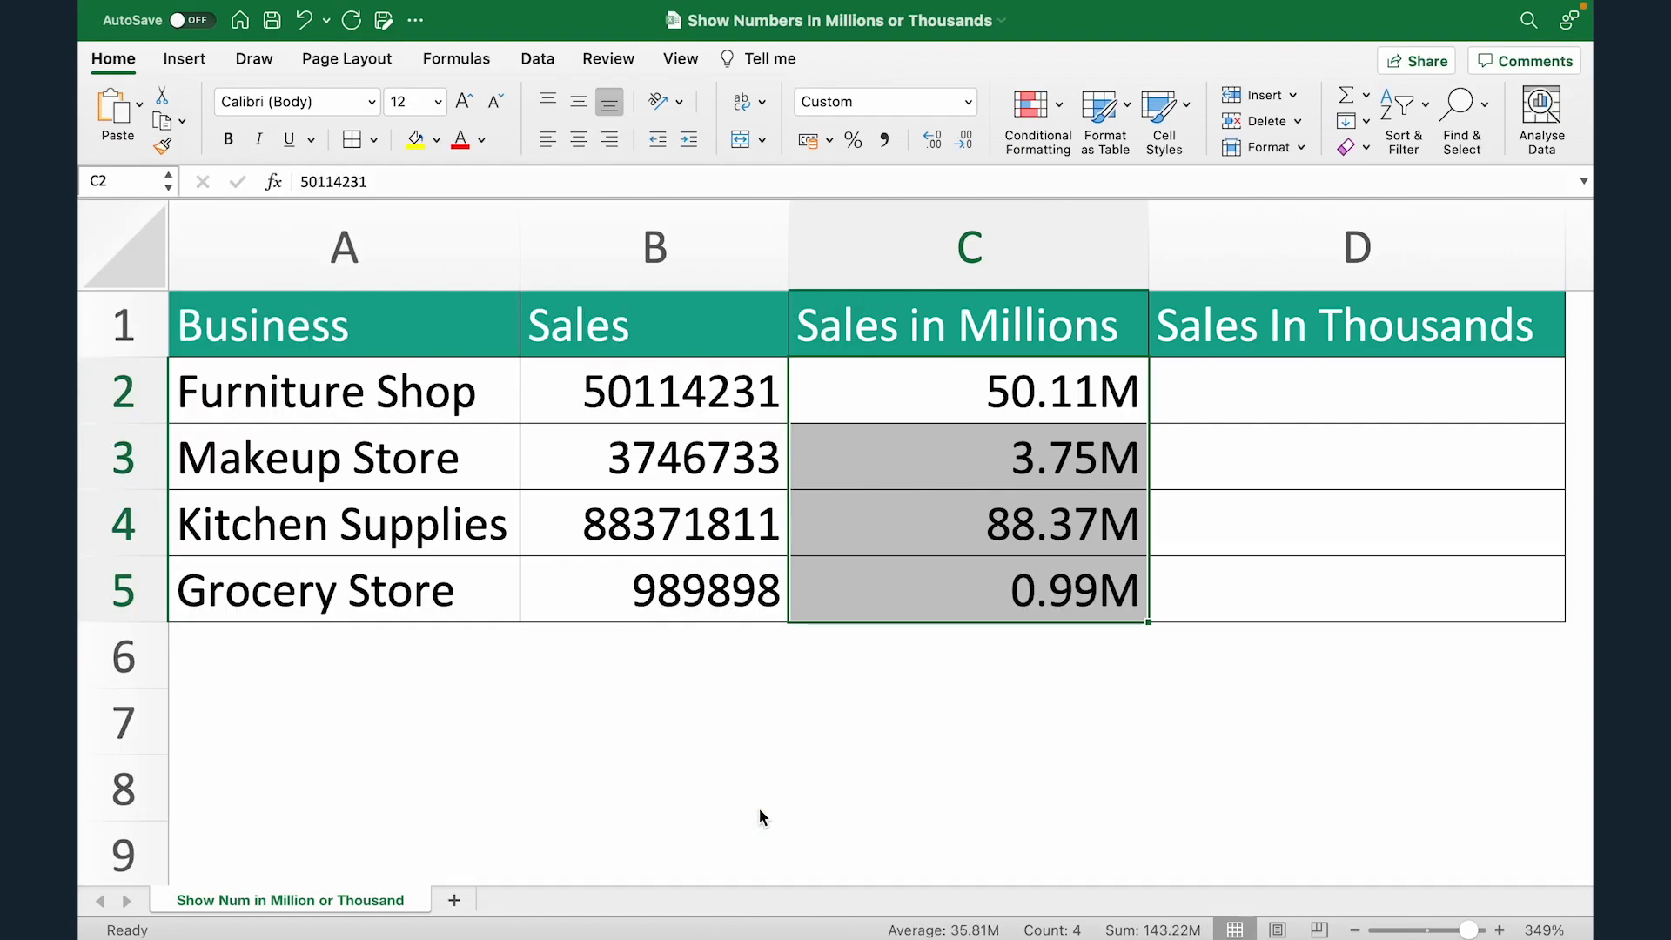
# Step: Examine the formatted Sales in Millions values in C2:C5, including the Grocery Store figure
pyautogui.click(944, 409)
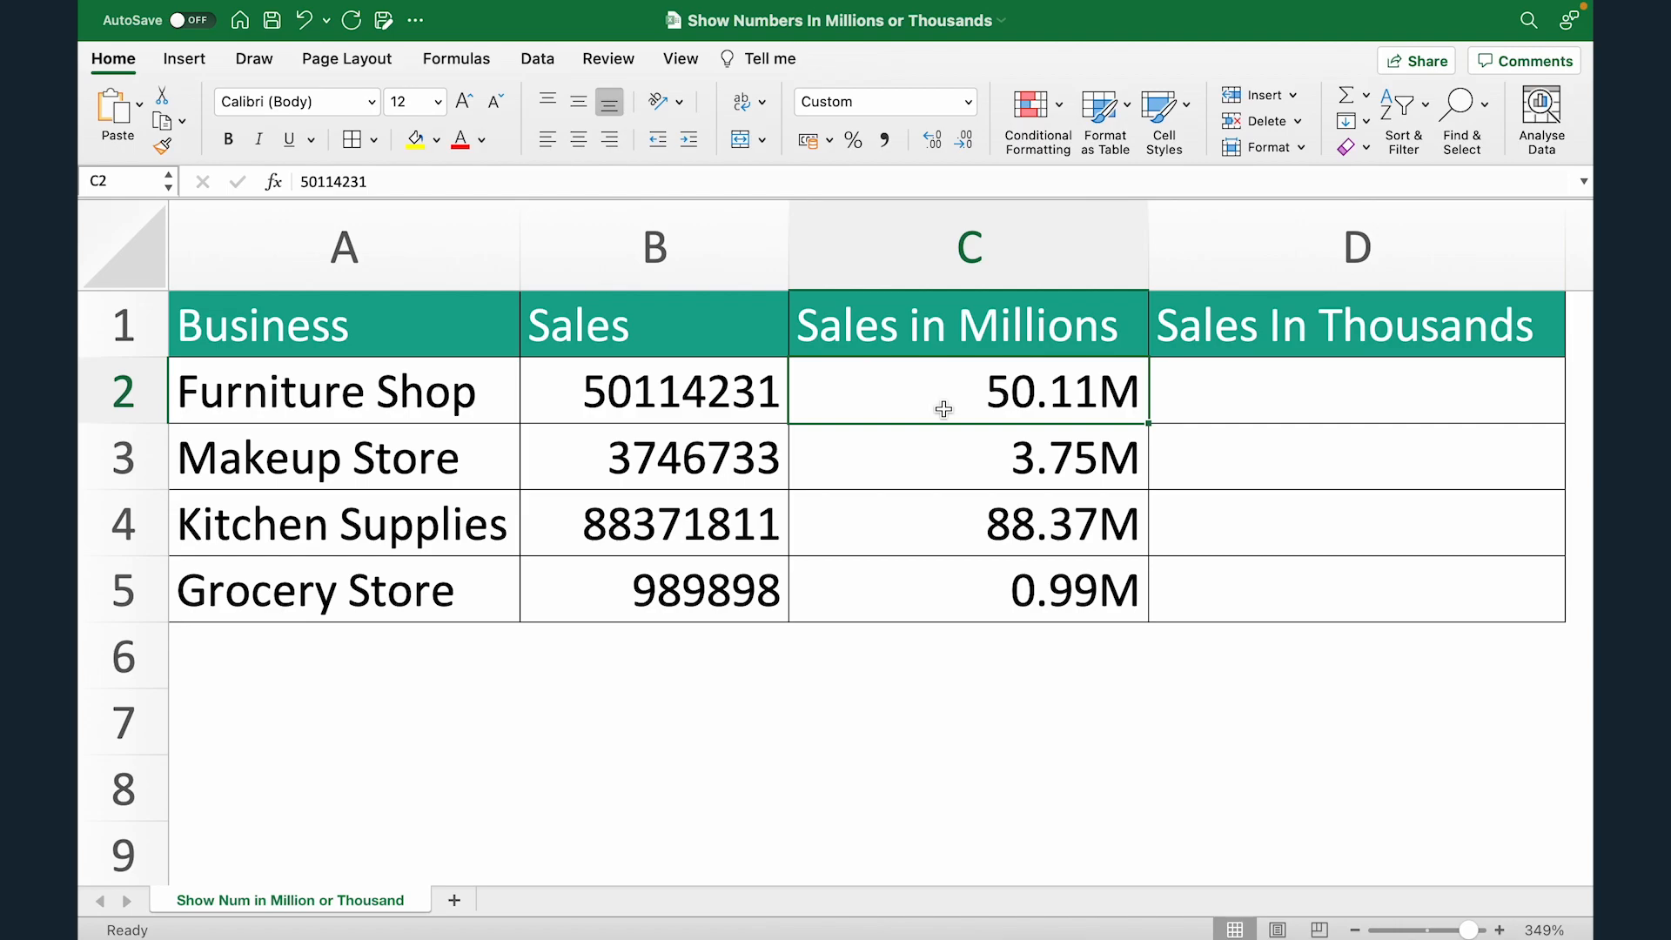
pyautogui.hotkey('shift', 'Down')
pyautogui.hotkey('shift', 'Down')
pyautogui.hotkey('shift', 'Down')
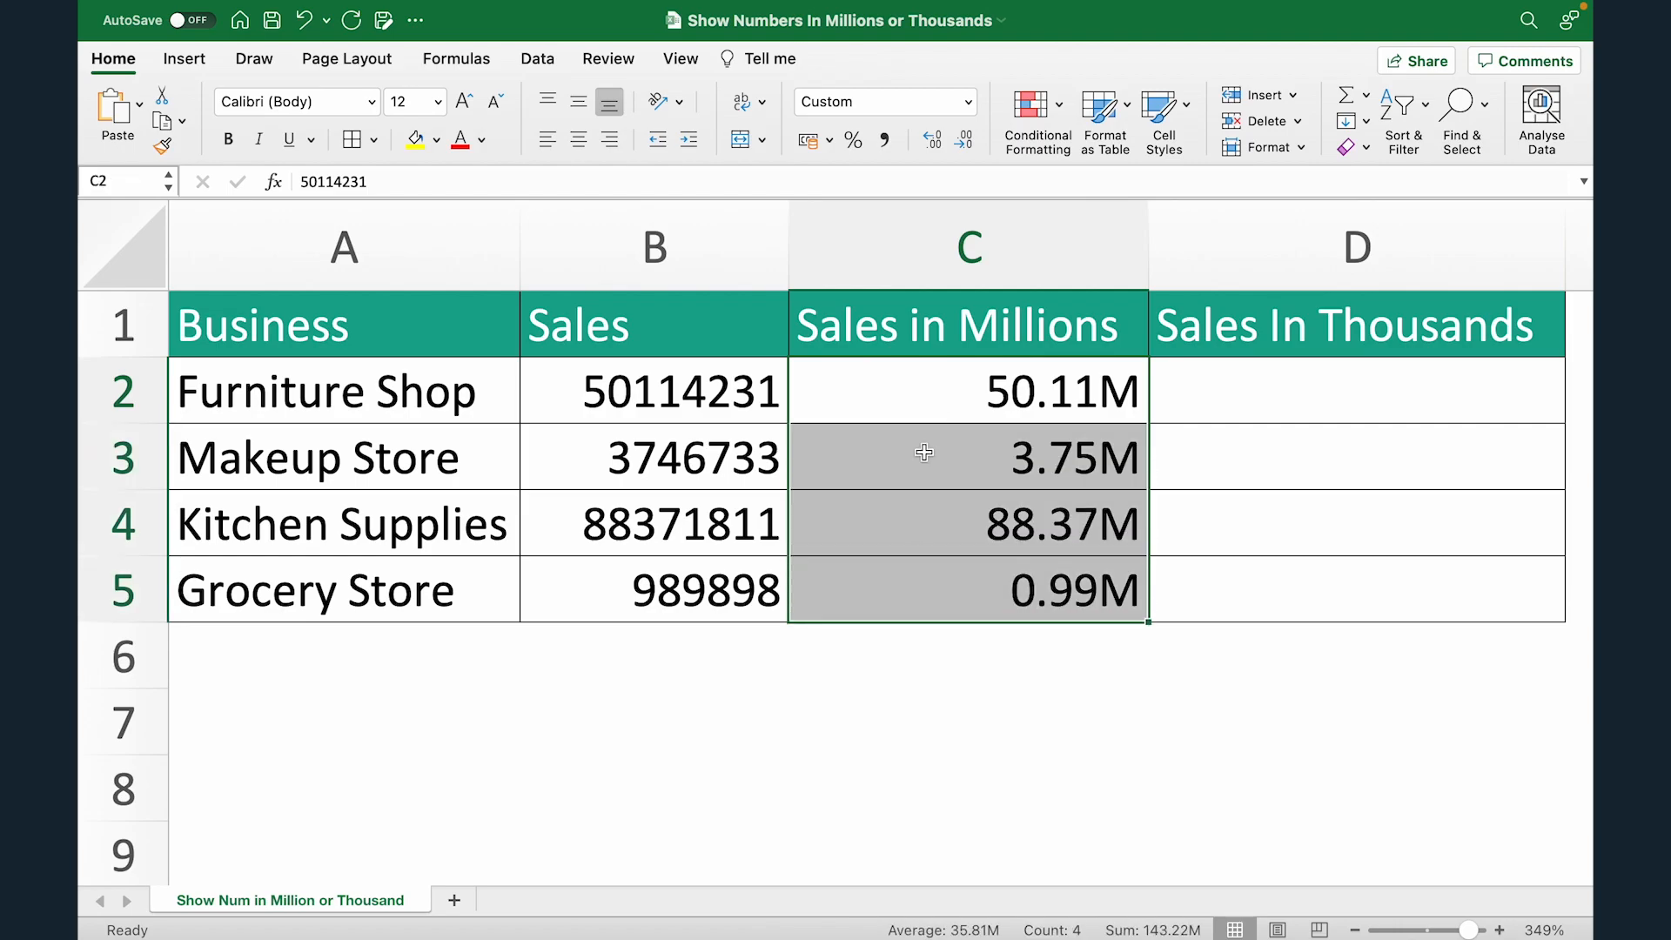
pyautogui.click(913, 594)
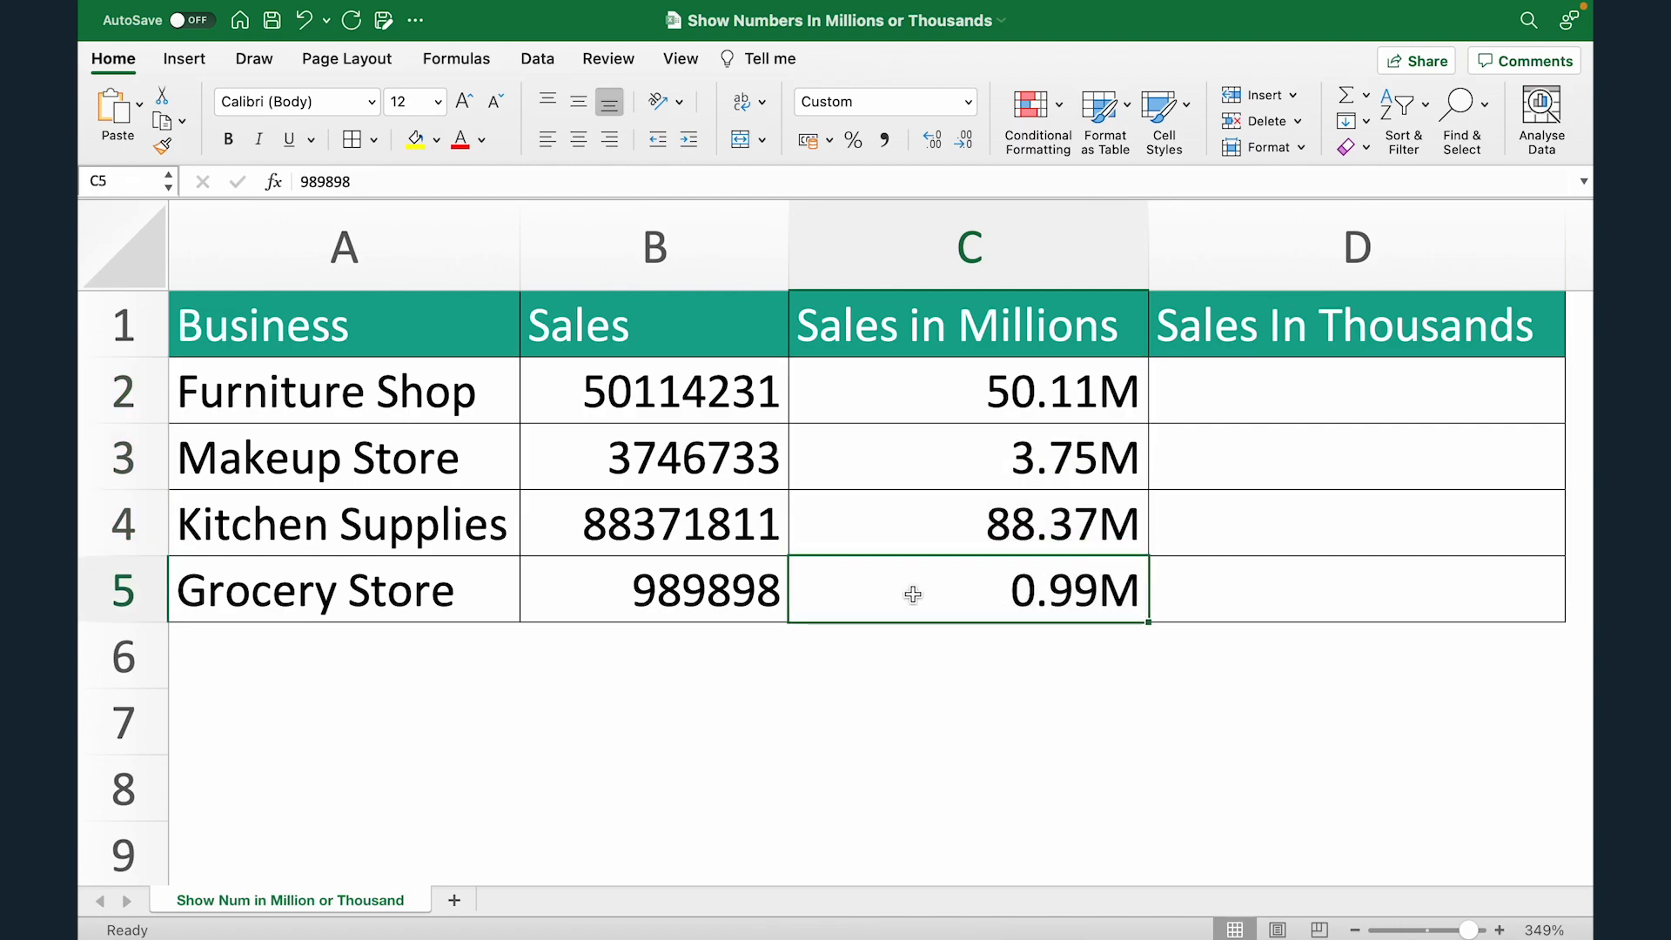
pyautogui.click(896, 381)
pyautogui.hotkey('shift', 'Down')
pyautogui.hotkey('shift', 'Down')
pyautogui.hotkey('shift', 'Down')
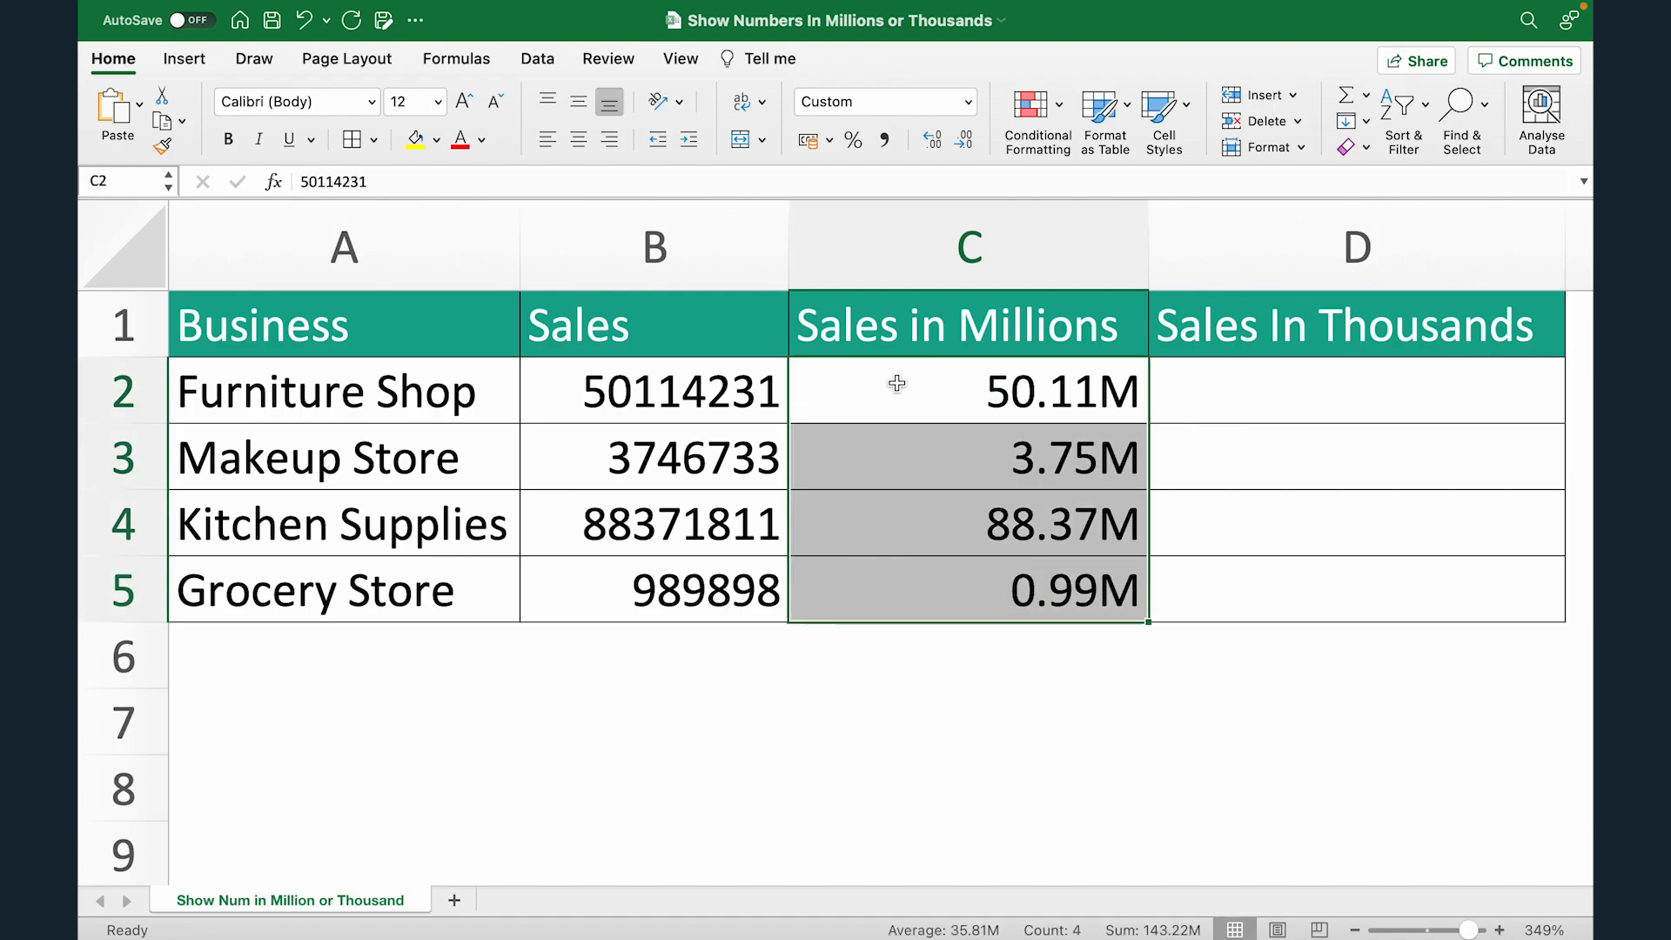
# Step: Copy the sales figures in B2:B5 into the Sales In Thousands column starting at D2
pyautogui.press('Left')
pyautogui.hotkey('shift', 'Down')
pyautogui.hotkey('shift', 'Down')
pyautogui.hotkey('shift', 'Down')
pyautogui.press('super+c')
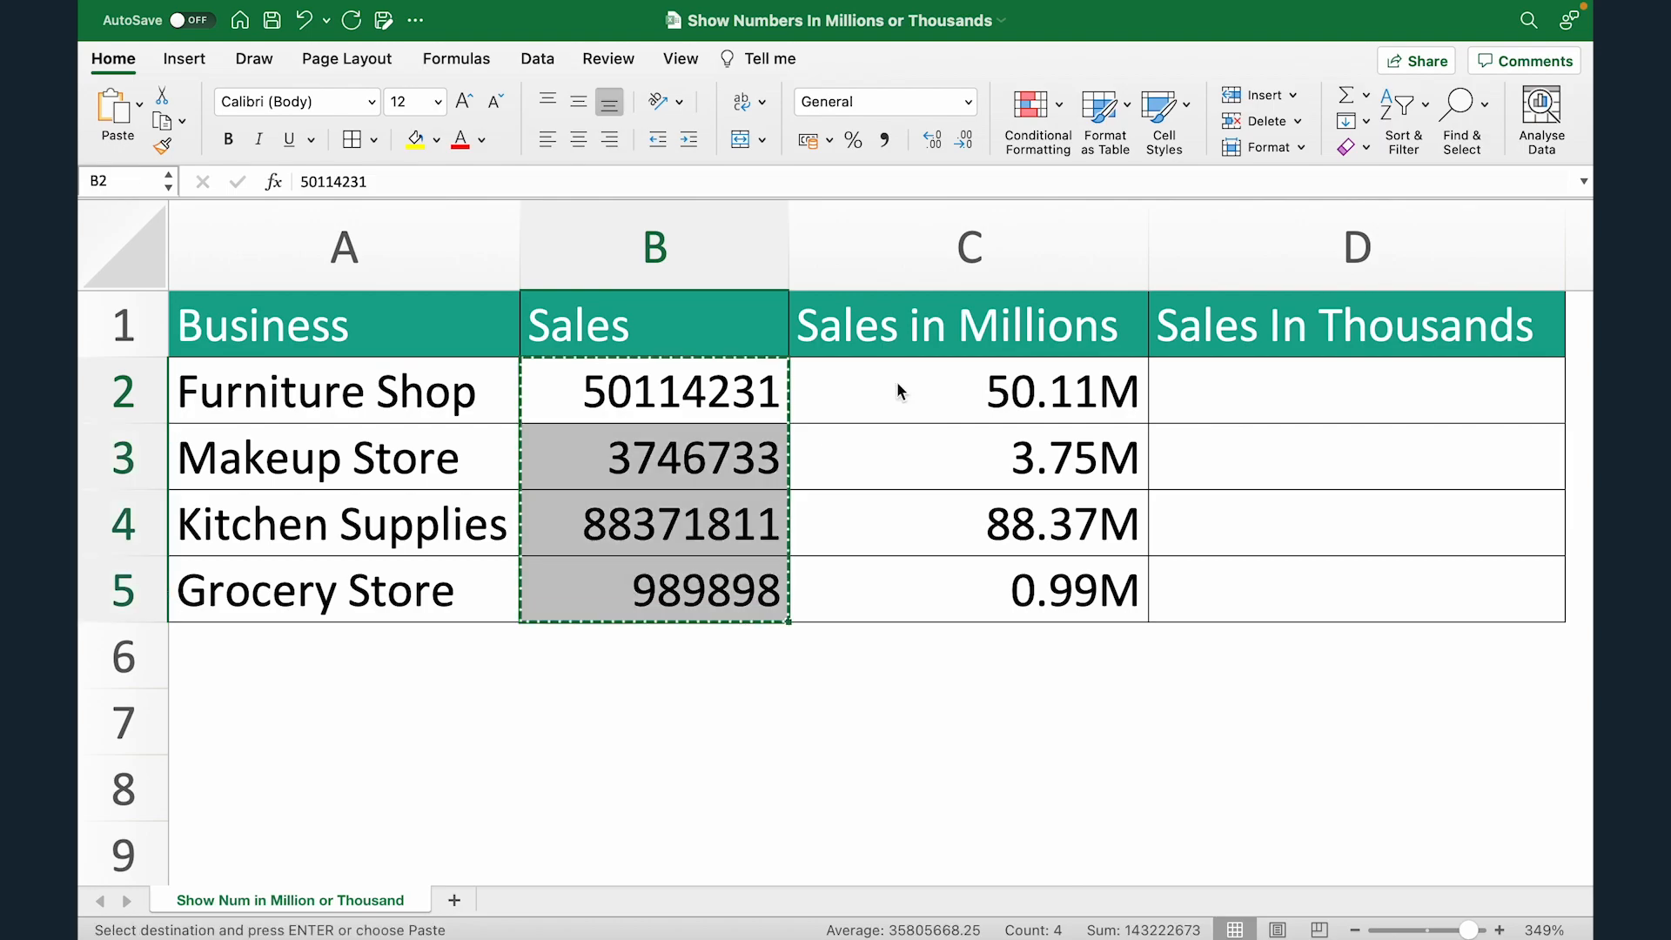
pyautogui.press('Right')
pyautogui.press('Right')
pyautogui.press('super+v')
# Step: Apply the custom number format 0.00,"K" to the Sales In Thousands values in D2:D5
pyautogui.press('Down')
pyautogui.press('Up')
pyautogui.hotkey('shift', 'Down')
pyautogui.hotkey('shift', 'Down')
pyautogui.hotkey('shift', 'Down')
pyautogui.press('super+1')
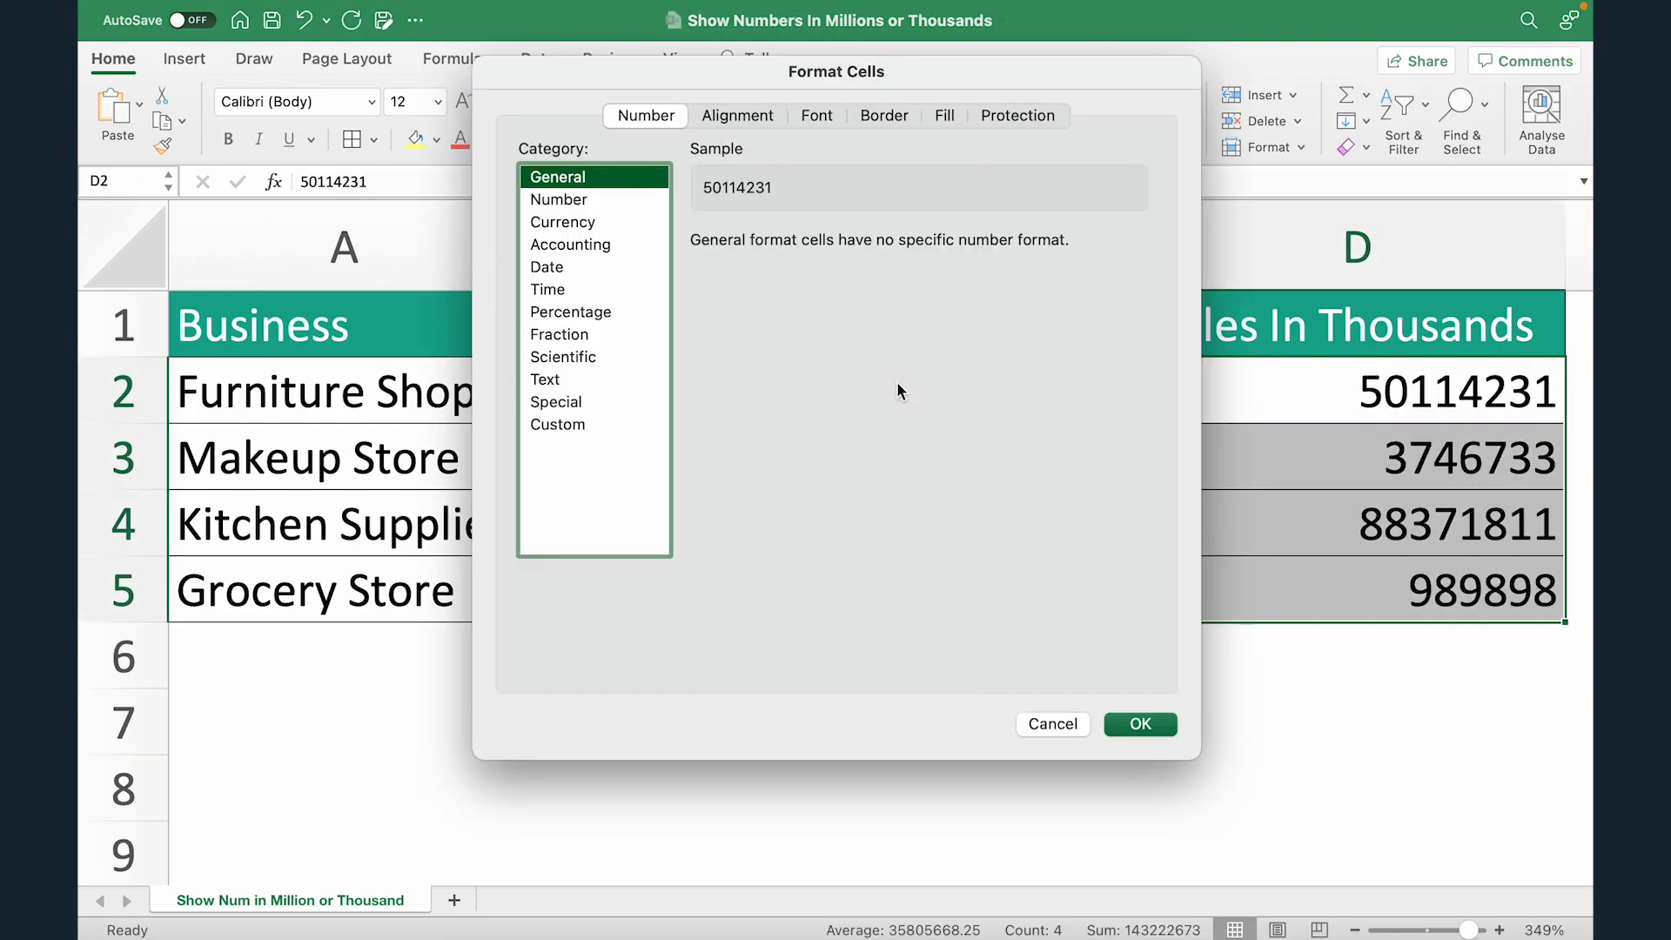
pyautogui.moveTo(938, 72); pyautogui.dragTo(806, 135)
pyautogui.click(426, 487)
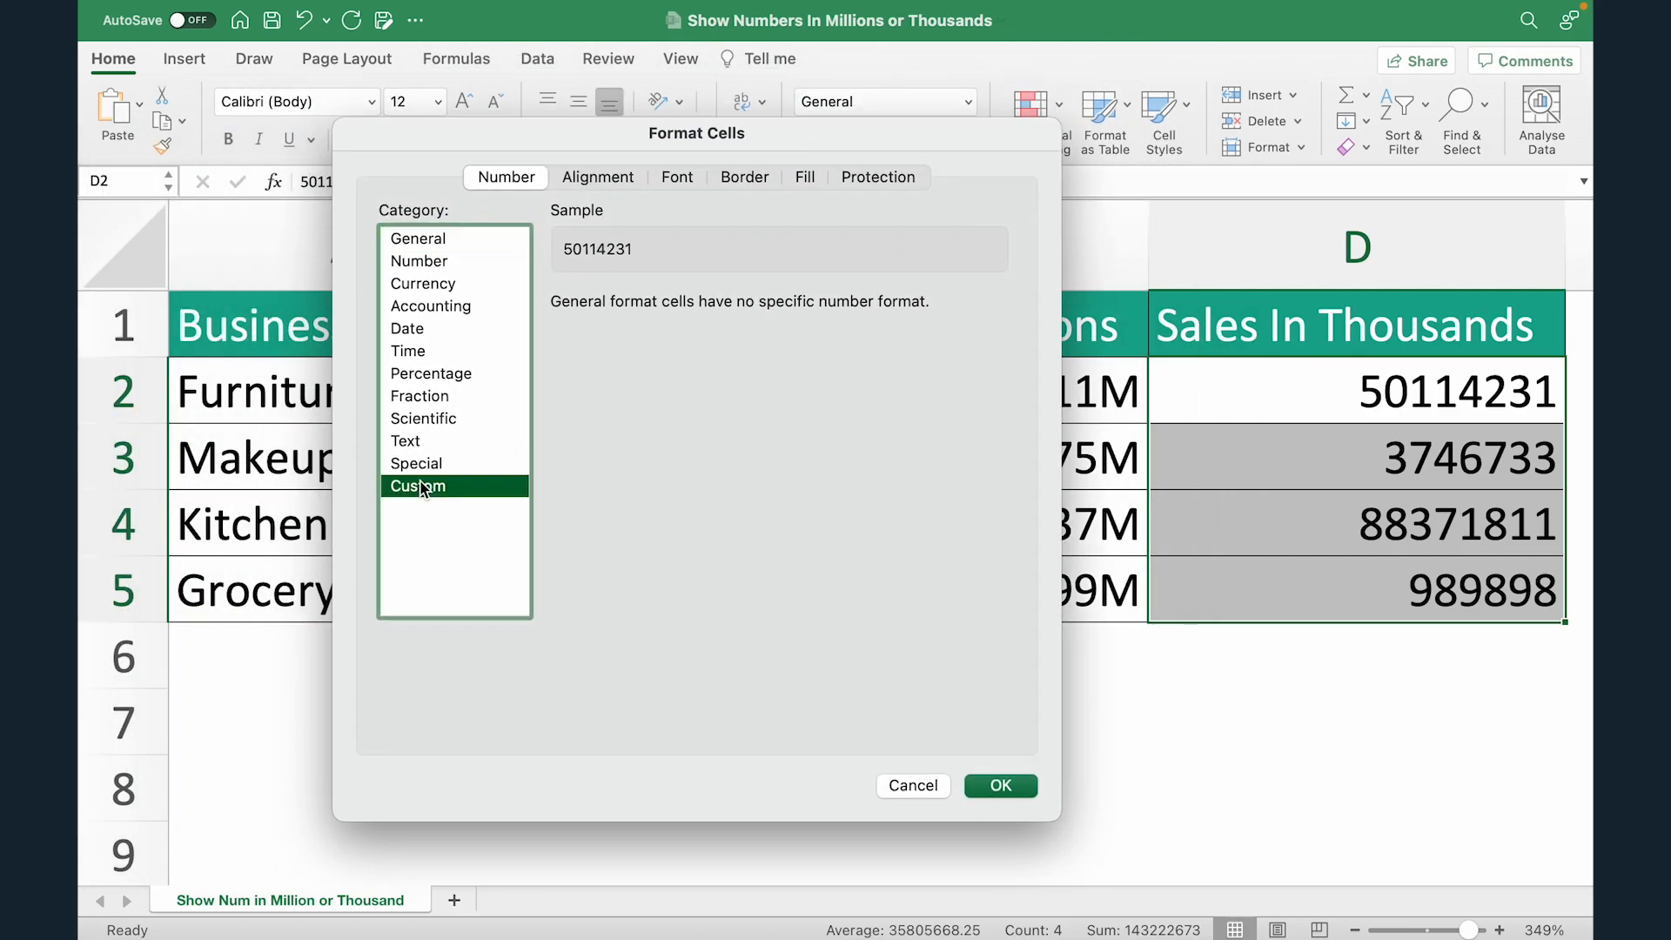
pyautogui.doubleClick(634, 340)
pyautogui.press('BackSpace')
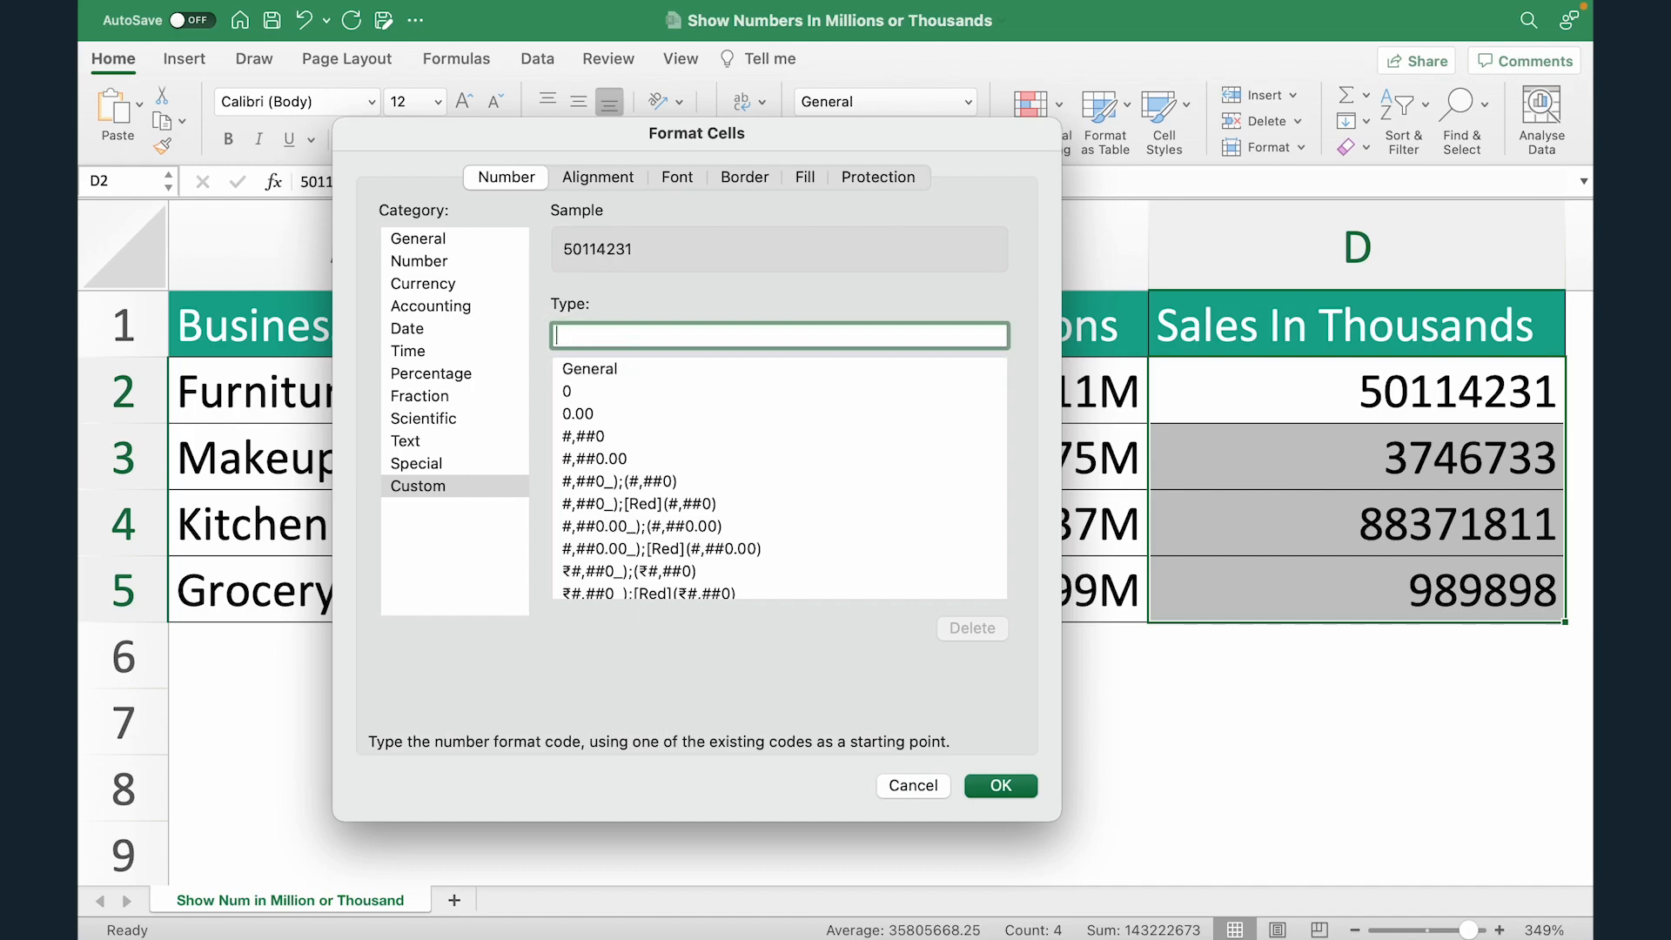
pyautogui.write('0,')
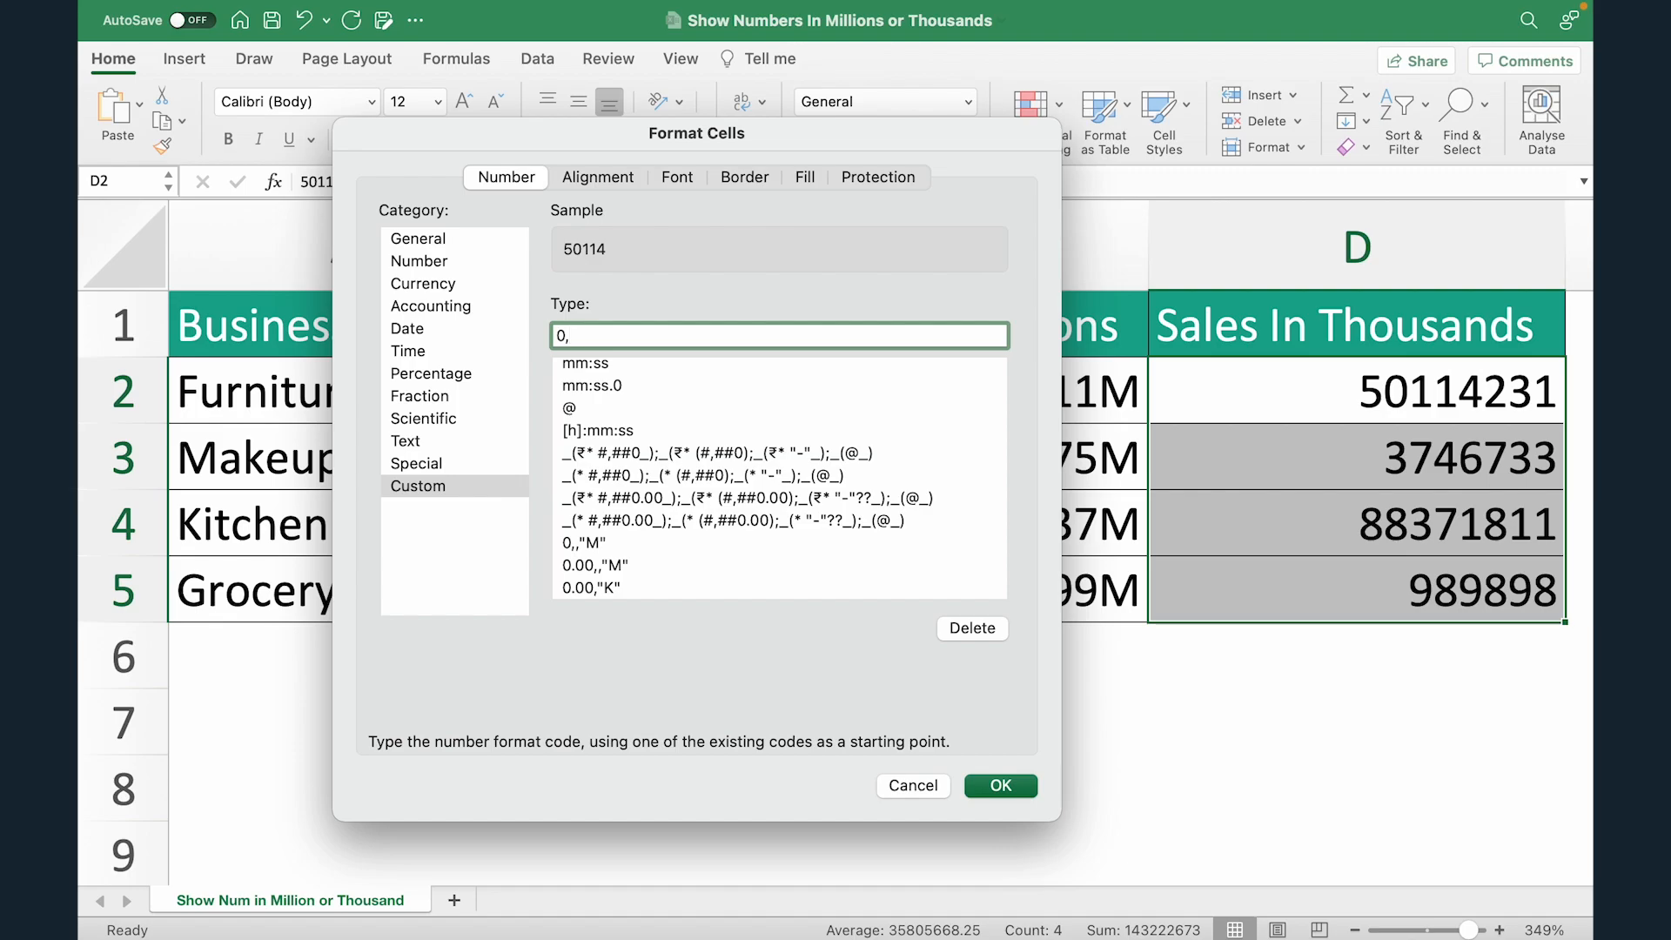
pyautogui.write('"')
pyautogui.write('K"')
pyautogui.write('.0')
pyautogui.write('0')
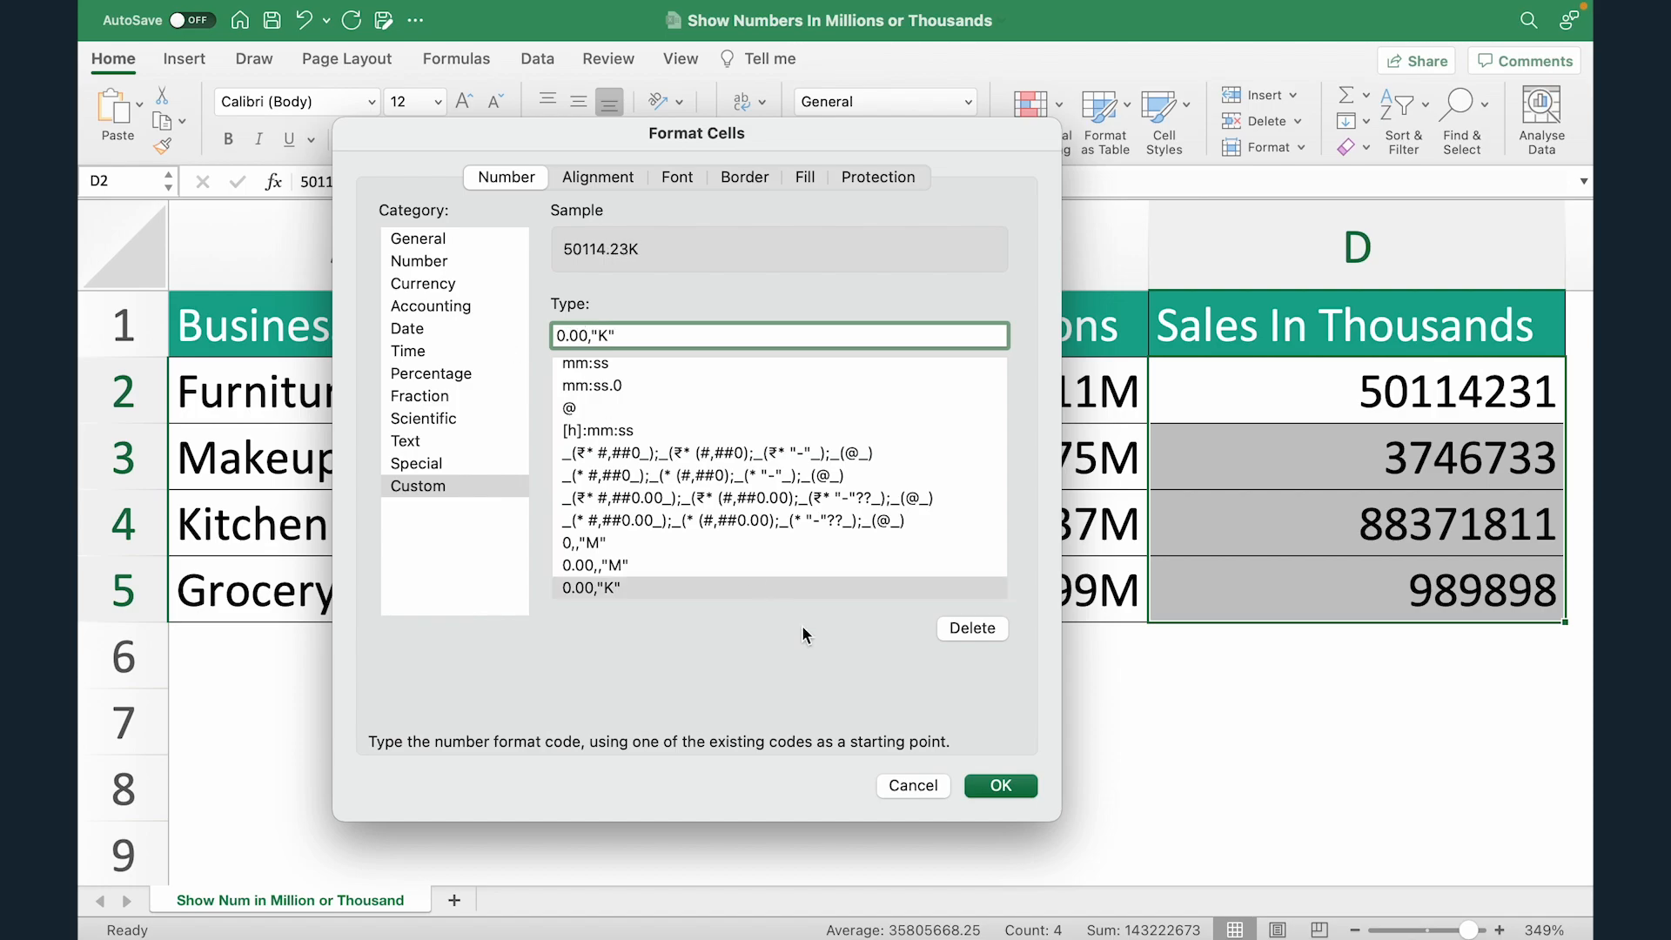
pyautogui.click(1011, 790)
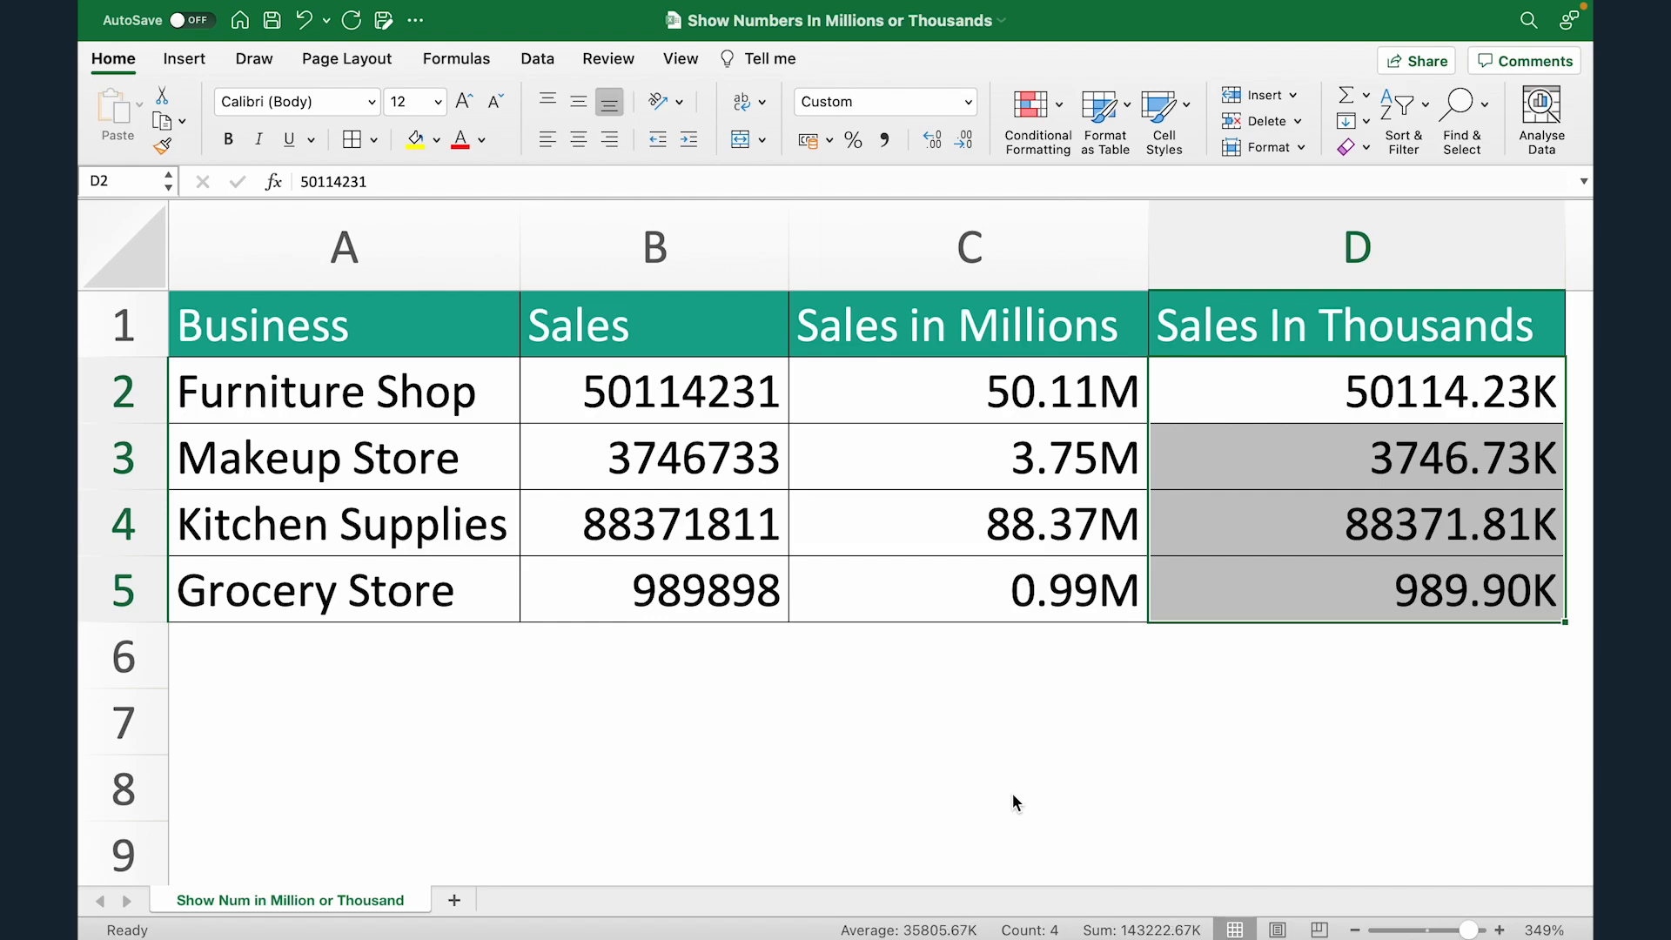
pyautogui.click(1268, 394)
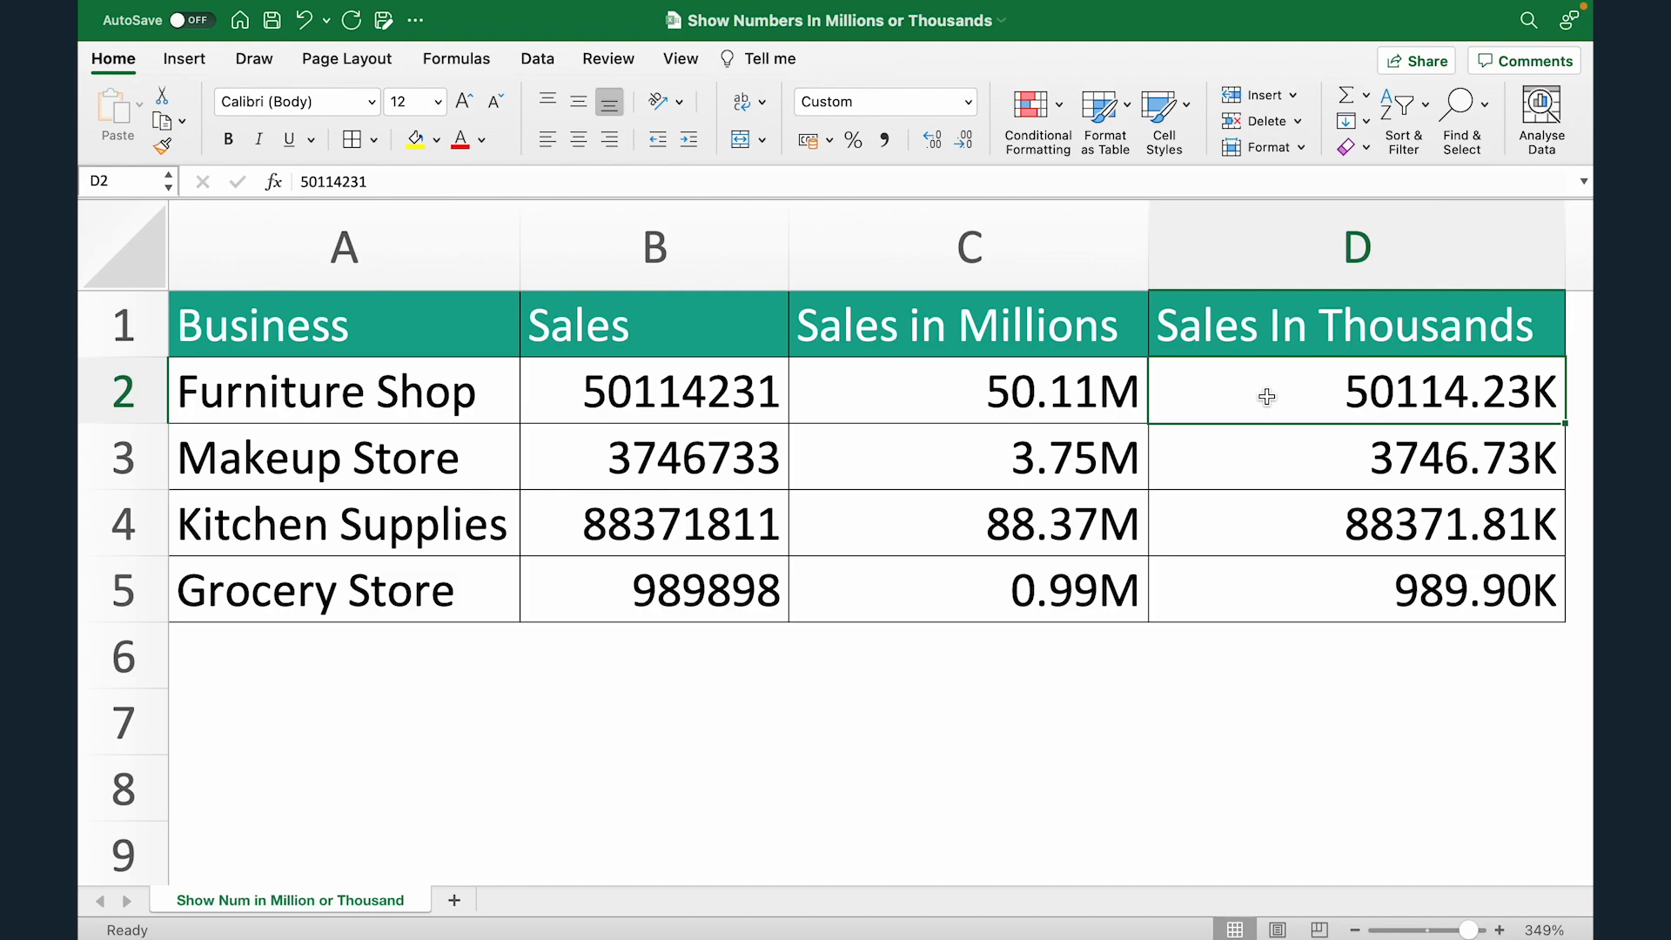
pyautogui.scroll(-3, 1267, 397)
pyautogui.scroll(-1, 1266, 398)
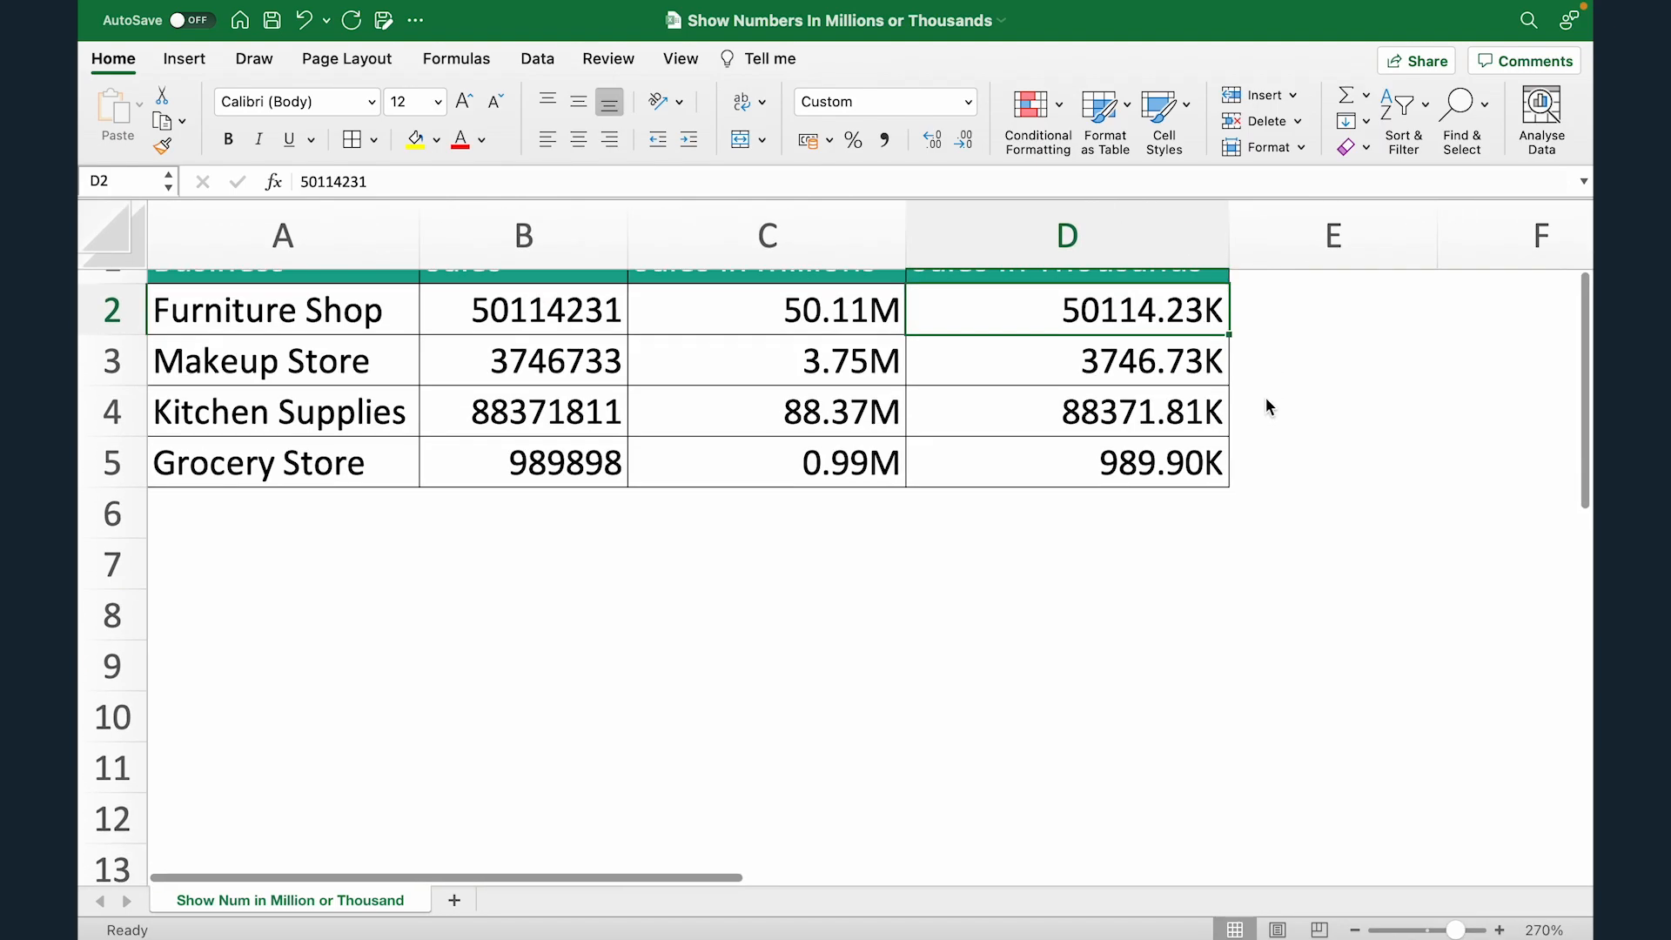
# Step: Insert a 2-D clustered column chart from the Business and Sales data in A1:B5
pyautogui.scroll(-3, 1266, 399)
pyautogui.moveTo(243, 276); pyautogui.dragTo(383, 437)
pyautogui.click(183, 58)
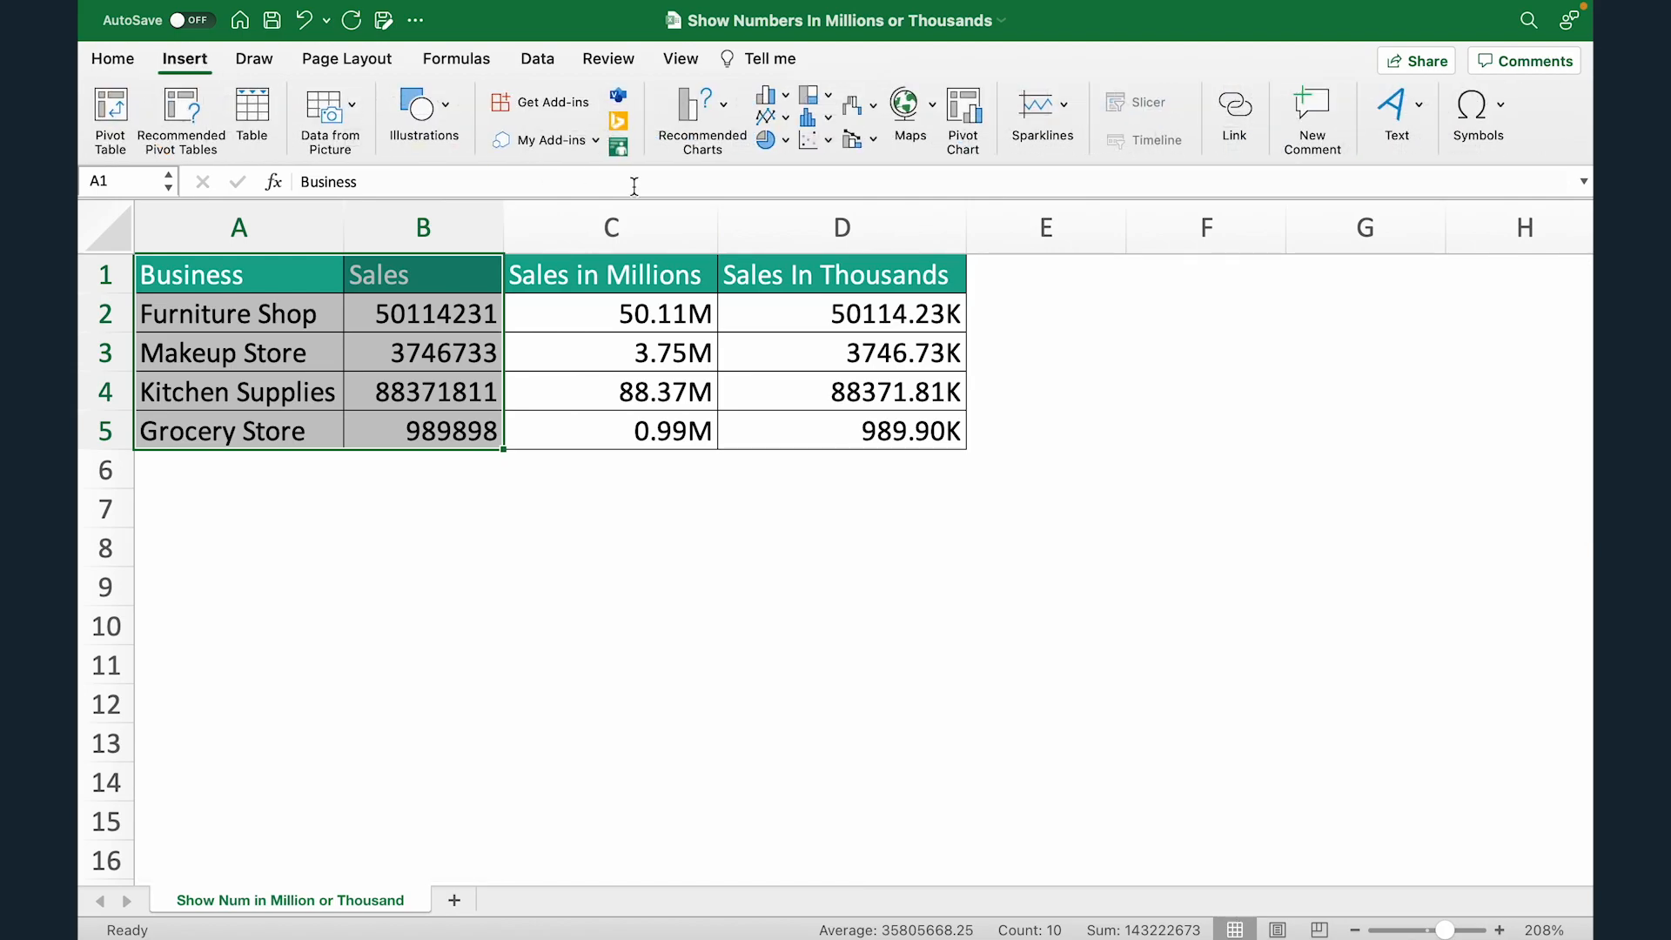
pyautogui.click(774, 96)
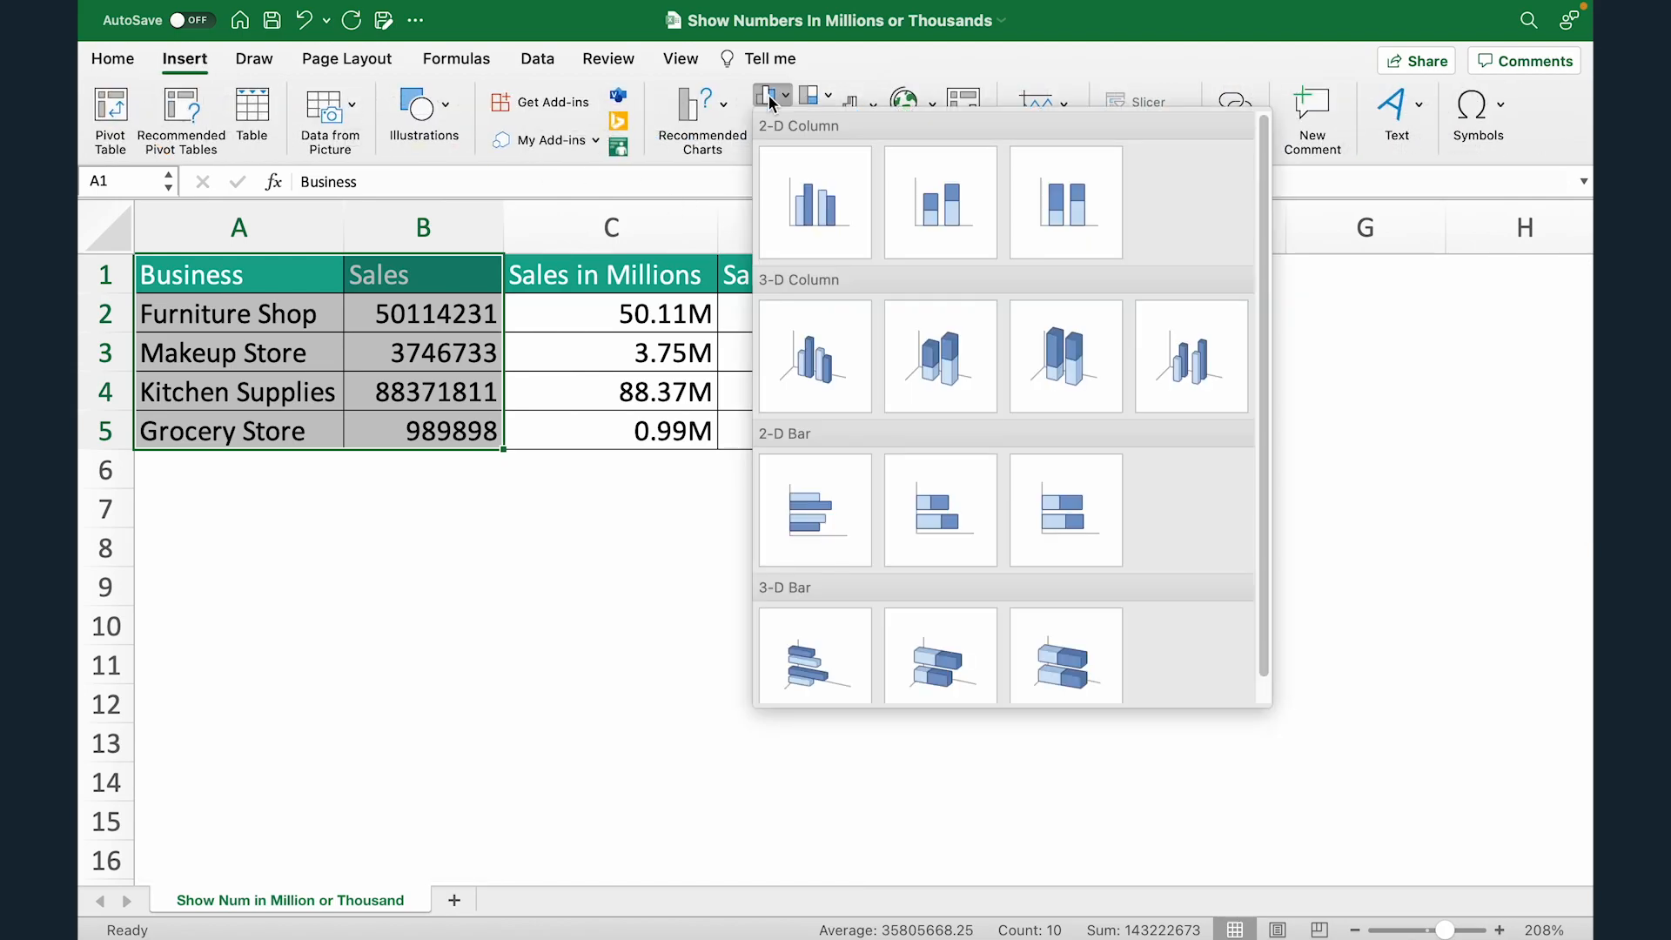
pyautogui.click(823, 204)
# Step: Move the Sales chart into the empty area just below the data table, with its upper edge in row 6
pyautogui.moveTo(768, 329); pyautogui.dragTo(838, 487)
pyautogui.scroll(-5, 838, 487)
pyautogui.hscroll(2, 838, 487)
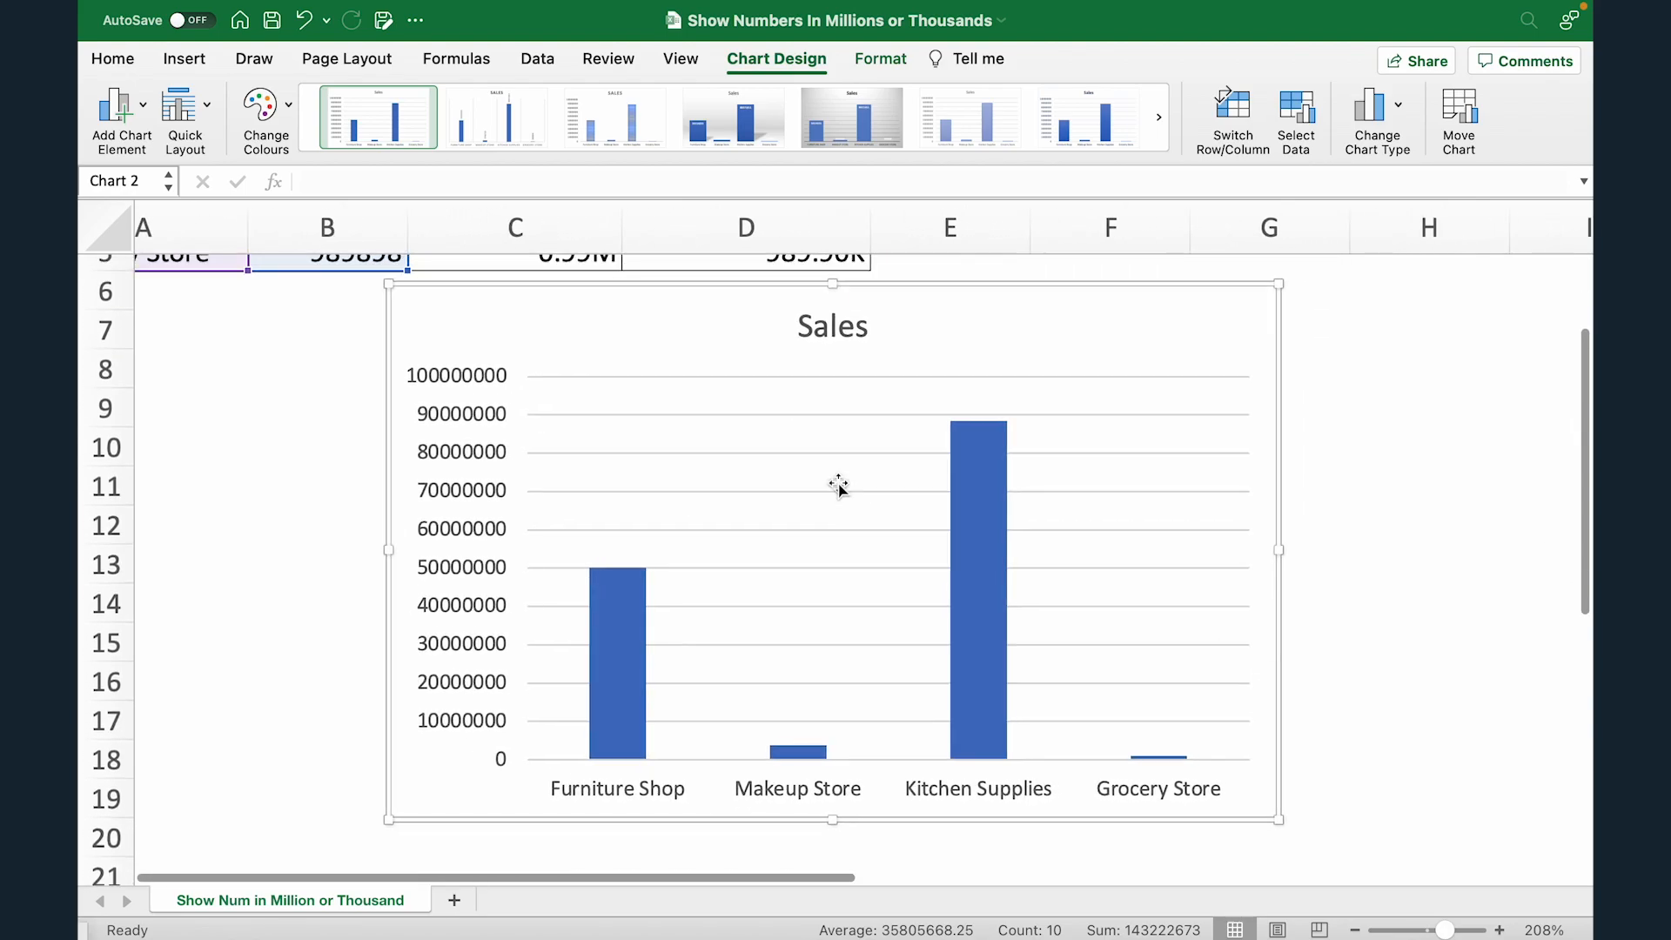
pyautogui.hscroll(3, 838, 488)
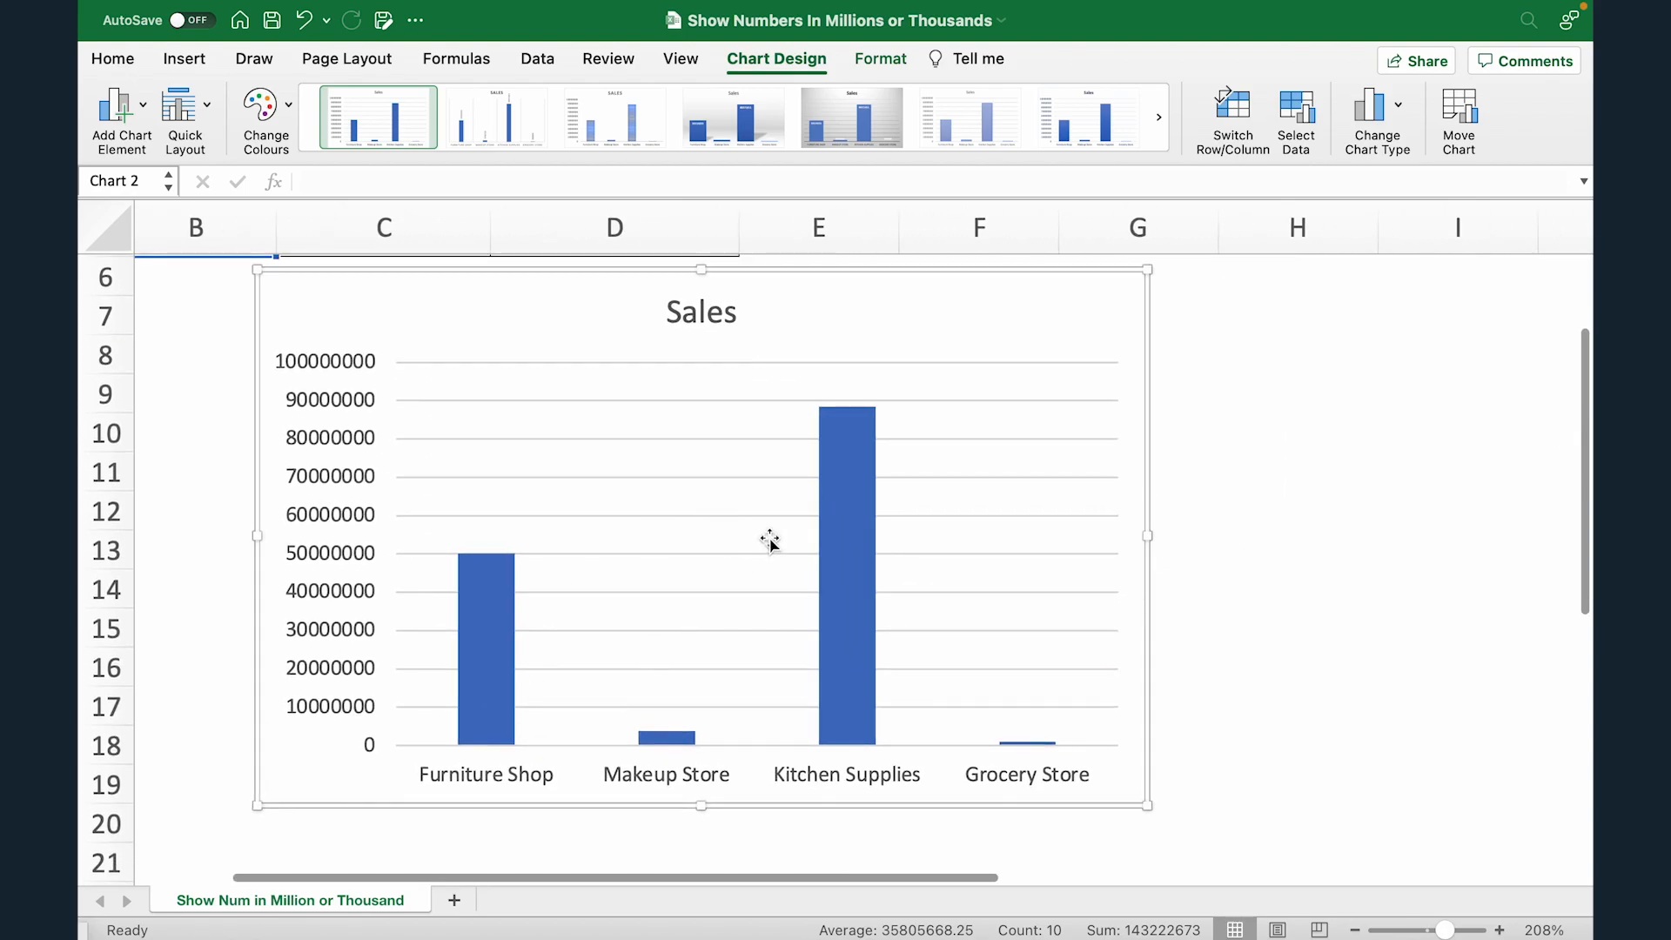
# Step: Set the display units of the Sales chart's vertical value axis to Millions, with the units label shown on the chart
pyautogui.click(318, 357)
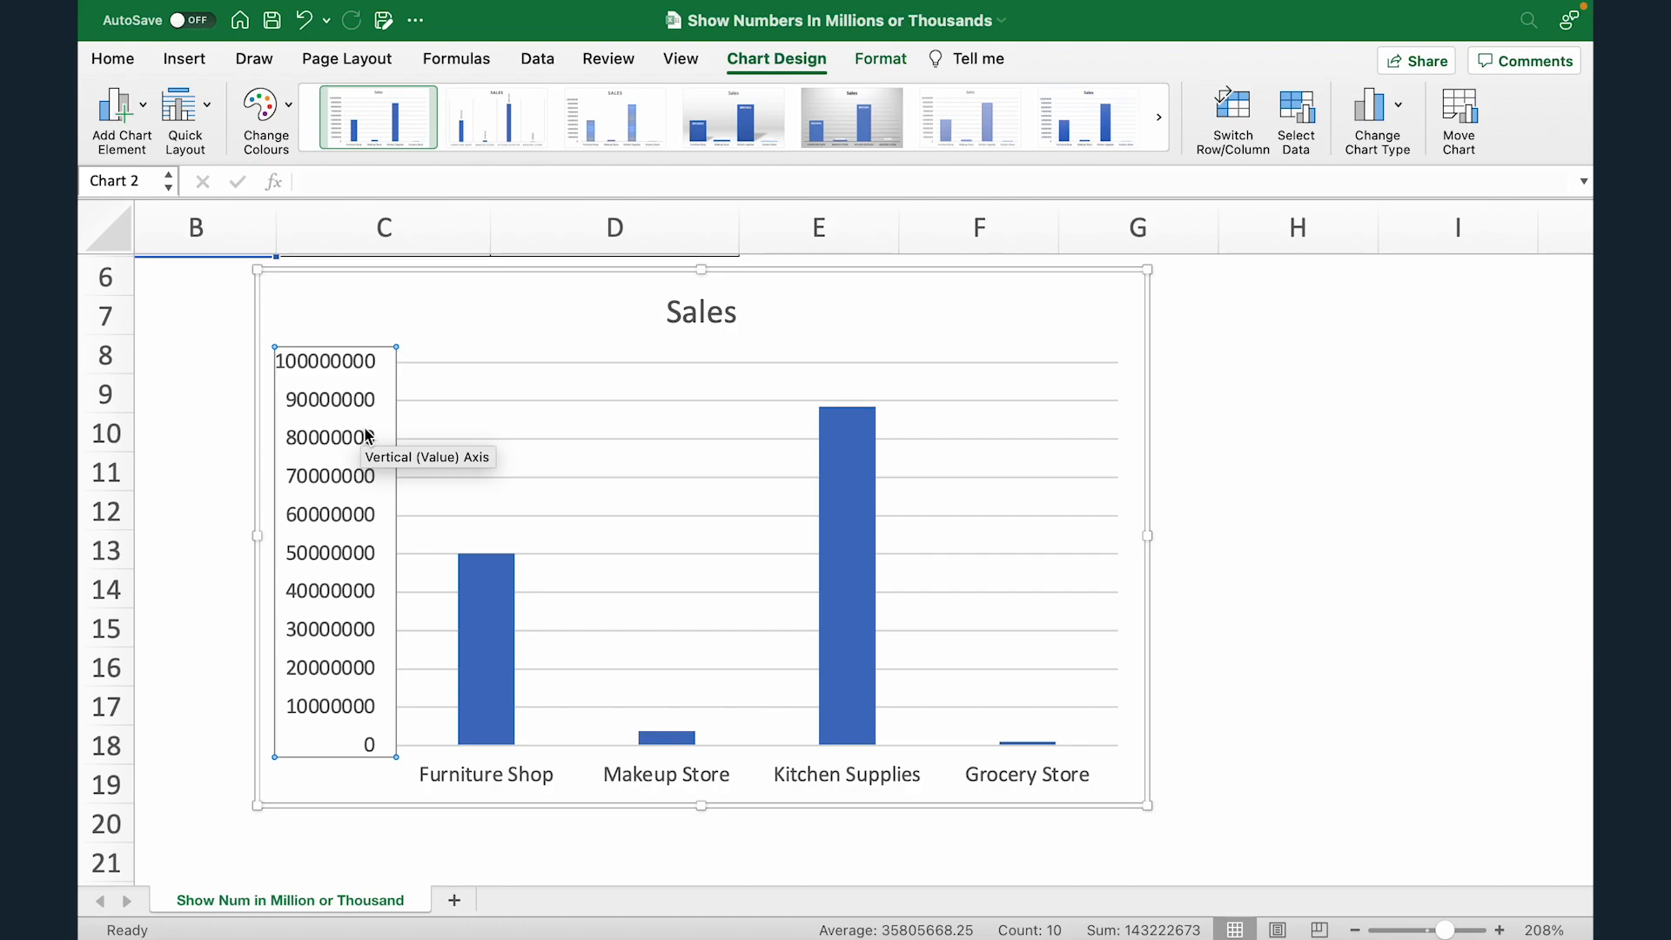
pyautogui.click(365, 286)
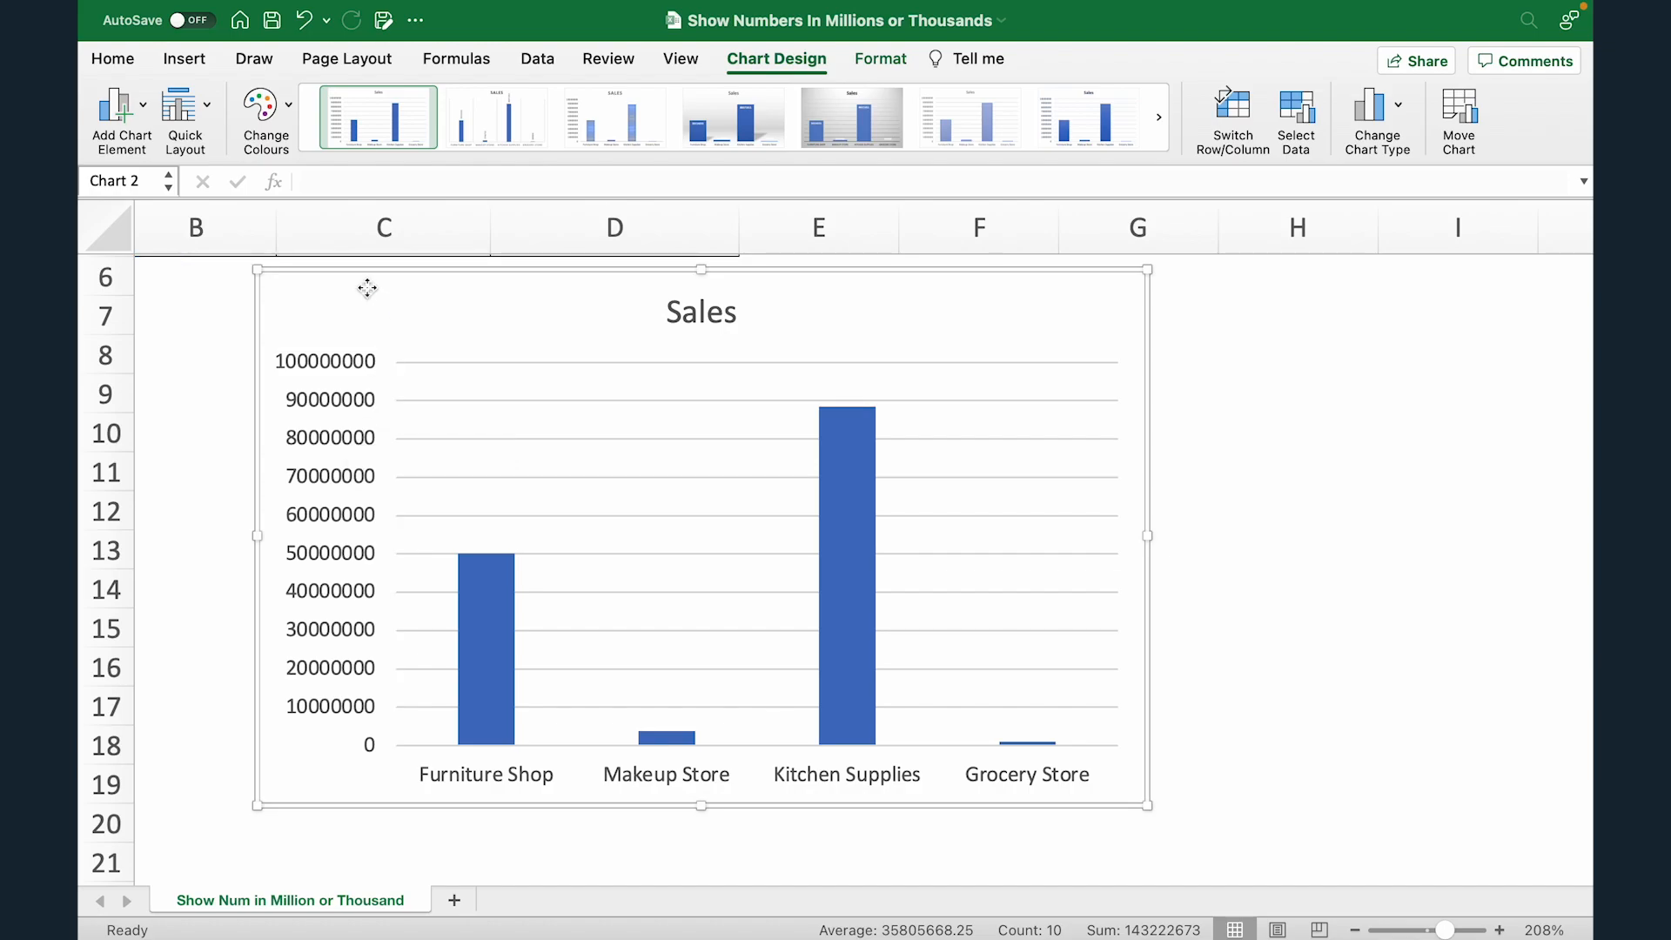
pyautogui.click(334, 415)
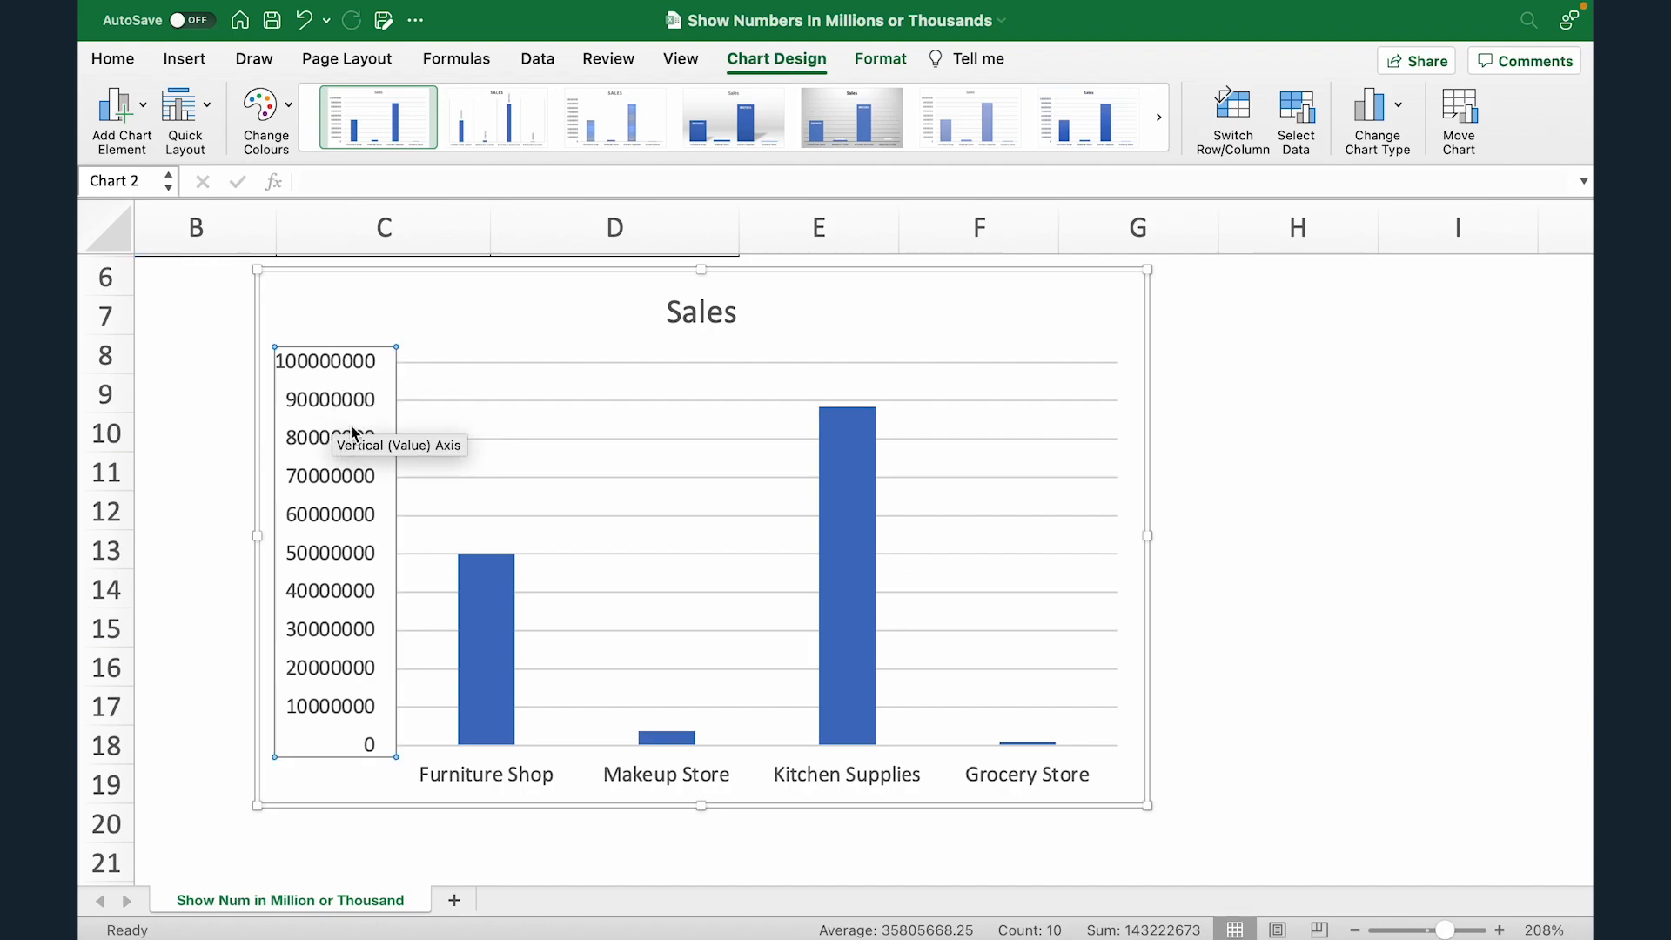
pyautogui.rightClick(328, 409)
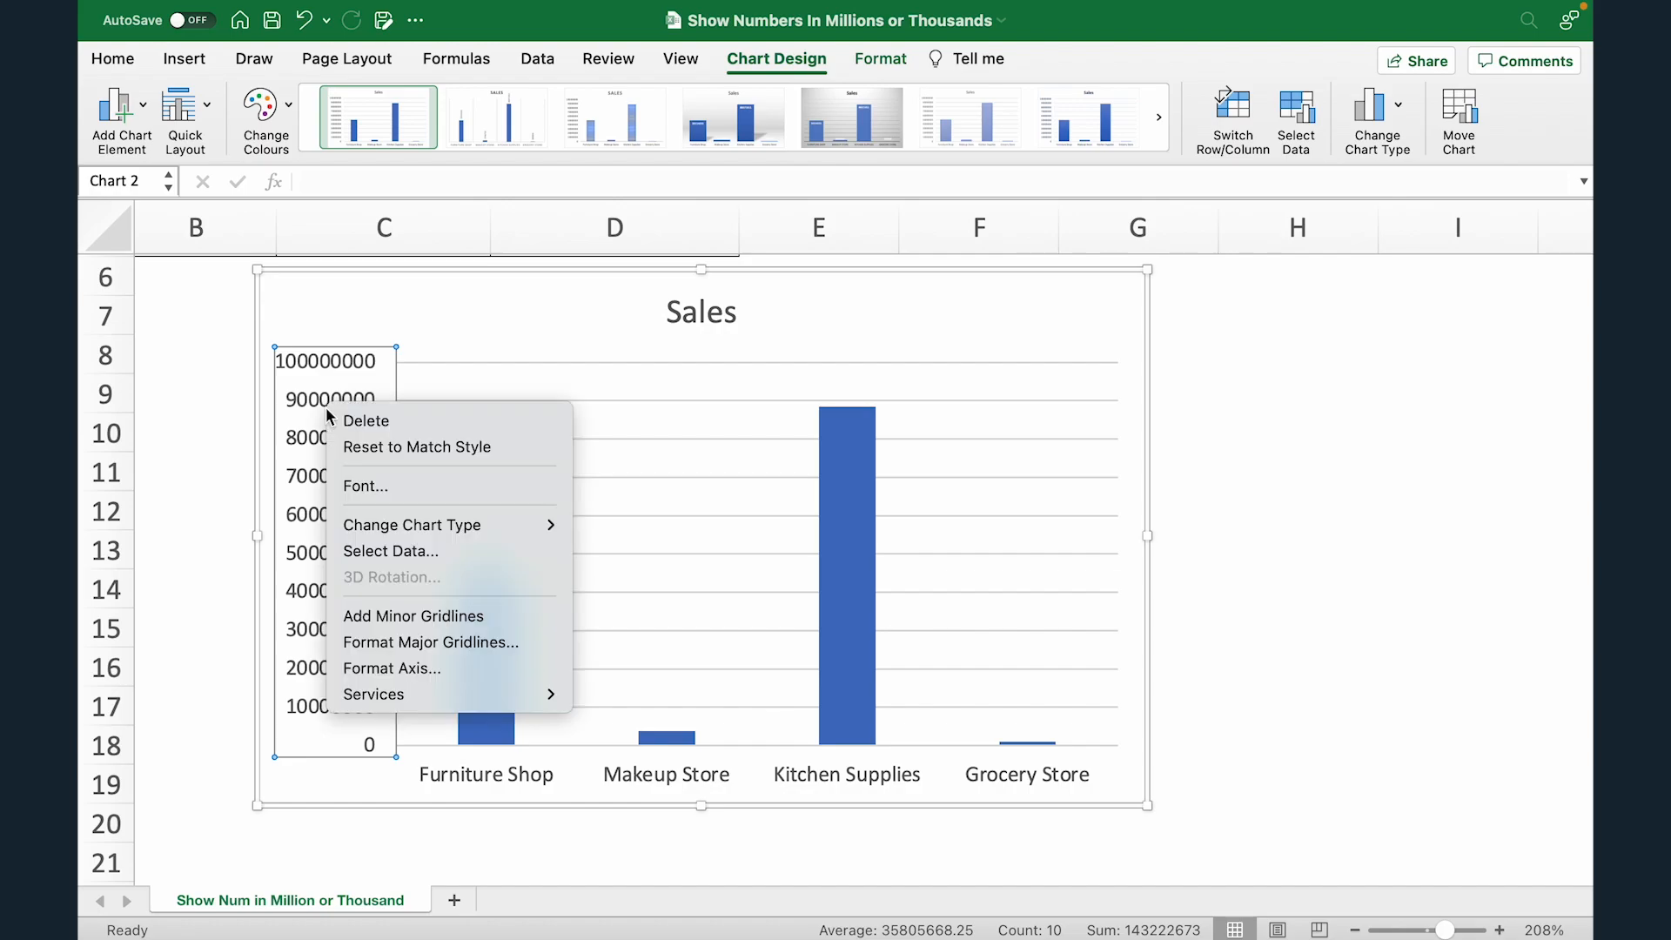
pyautogui.click(425, 666)
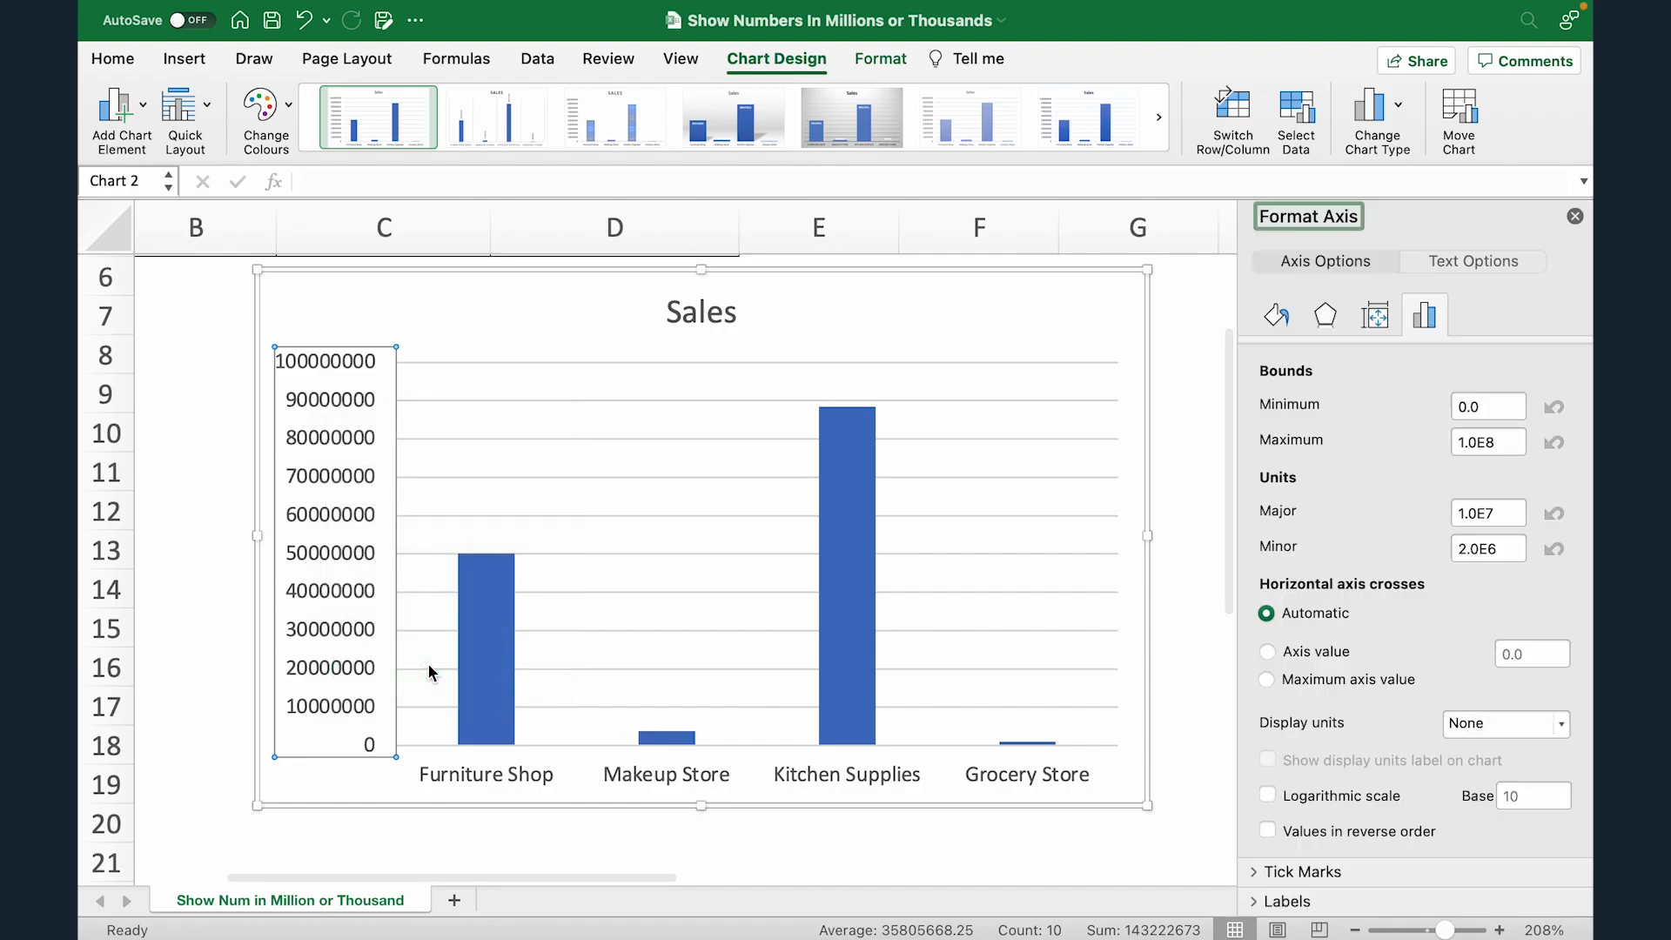
pyautogui.scroll(-1, 1489, 653)
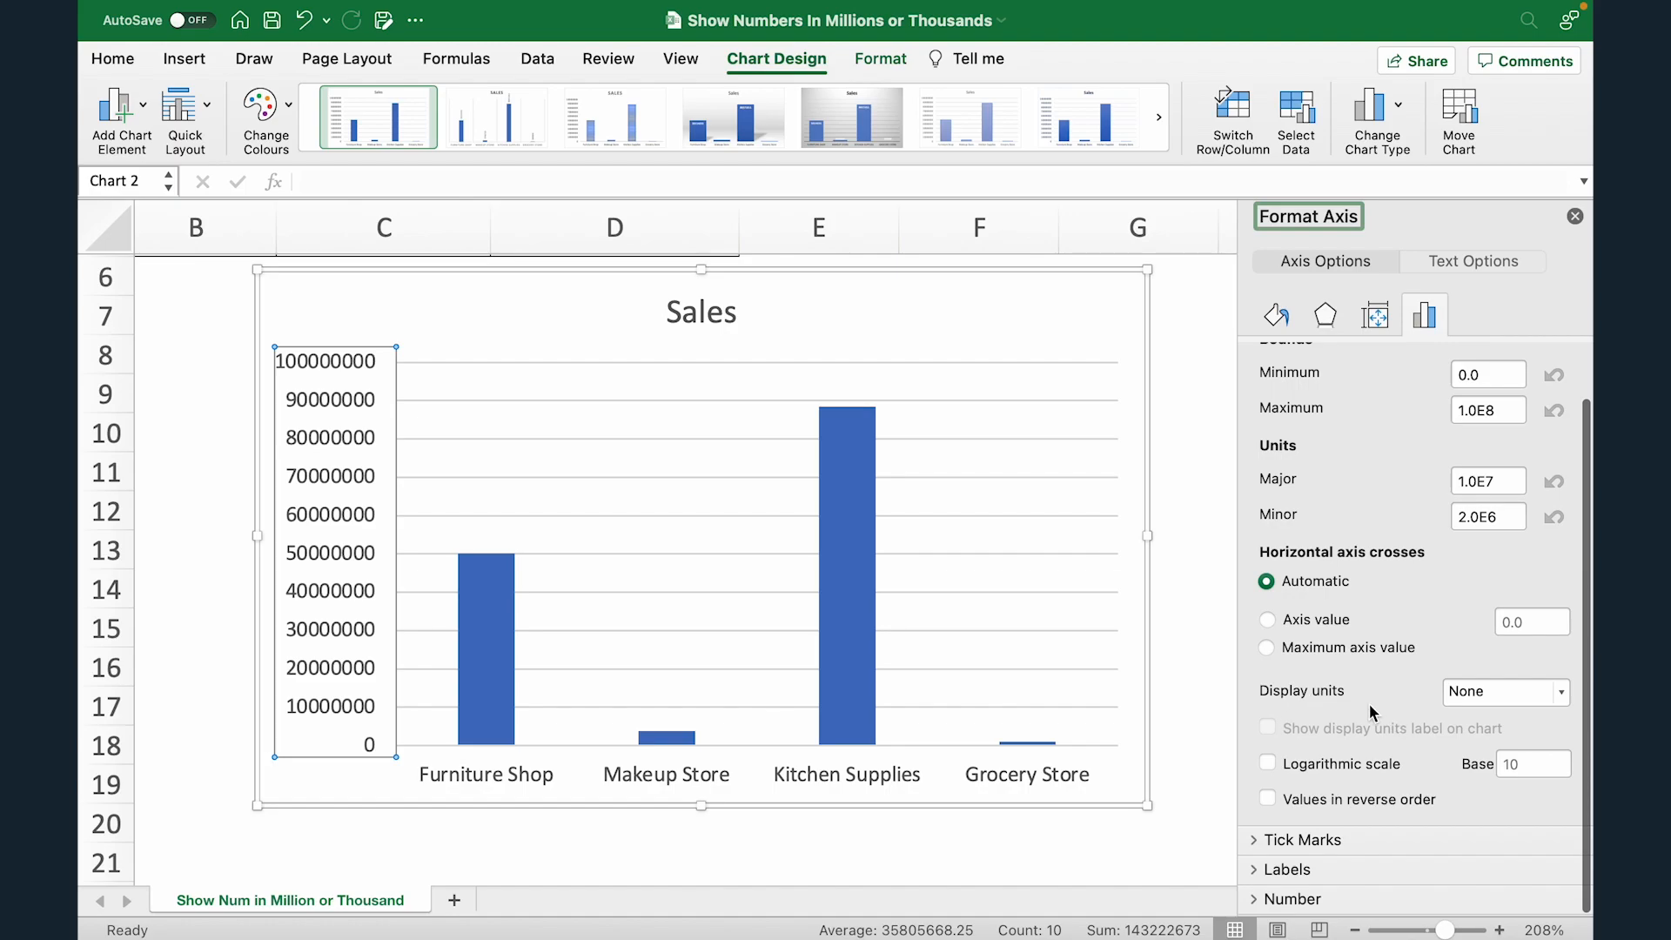
pyautogui.click(1556, 696)
pyautogui.scroll(-2, 1532, 799)
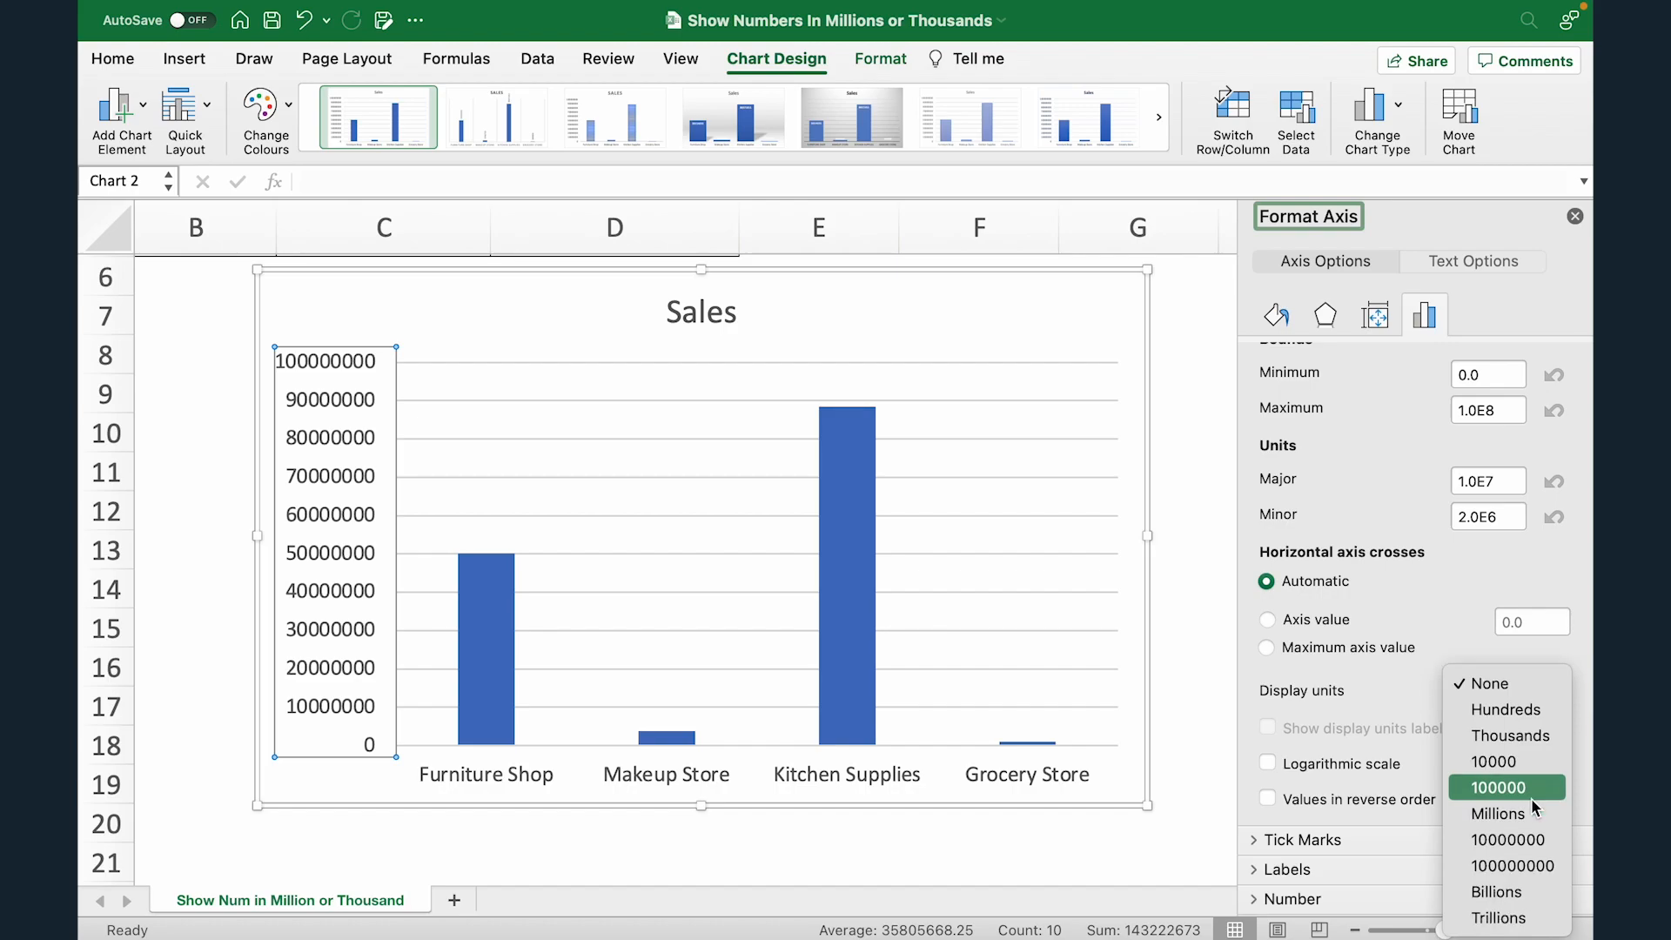
pyautogui.click(1519, 818)
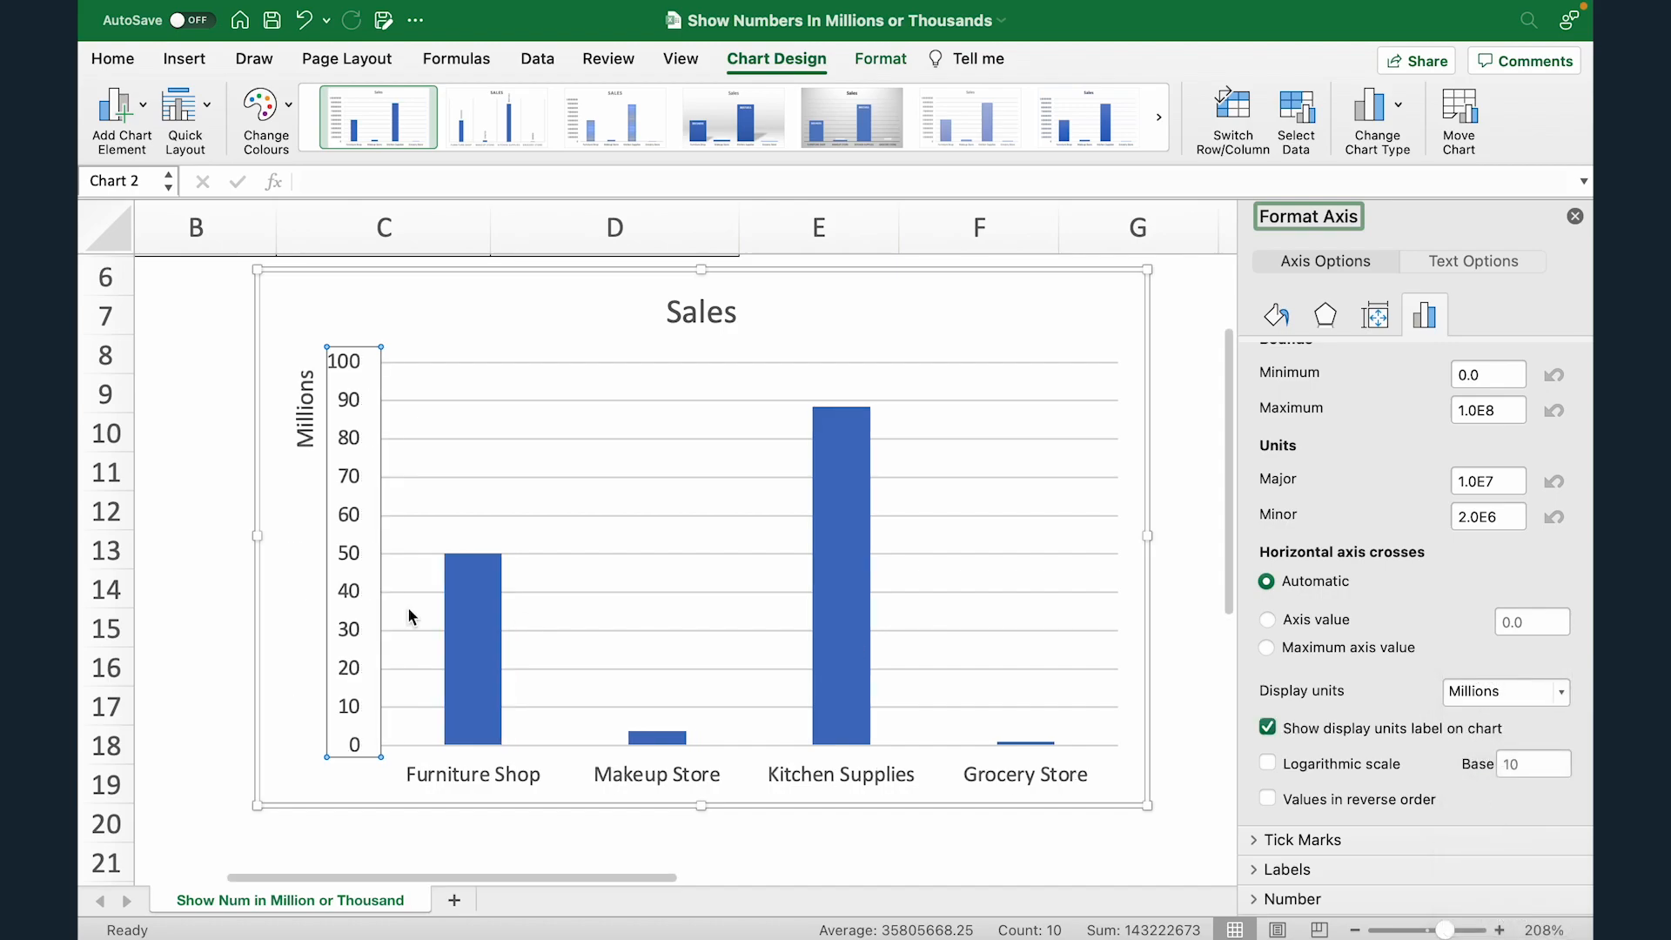
pyautogui.click(291, 508)
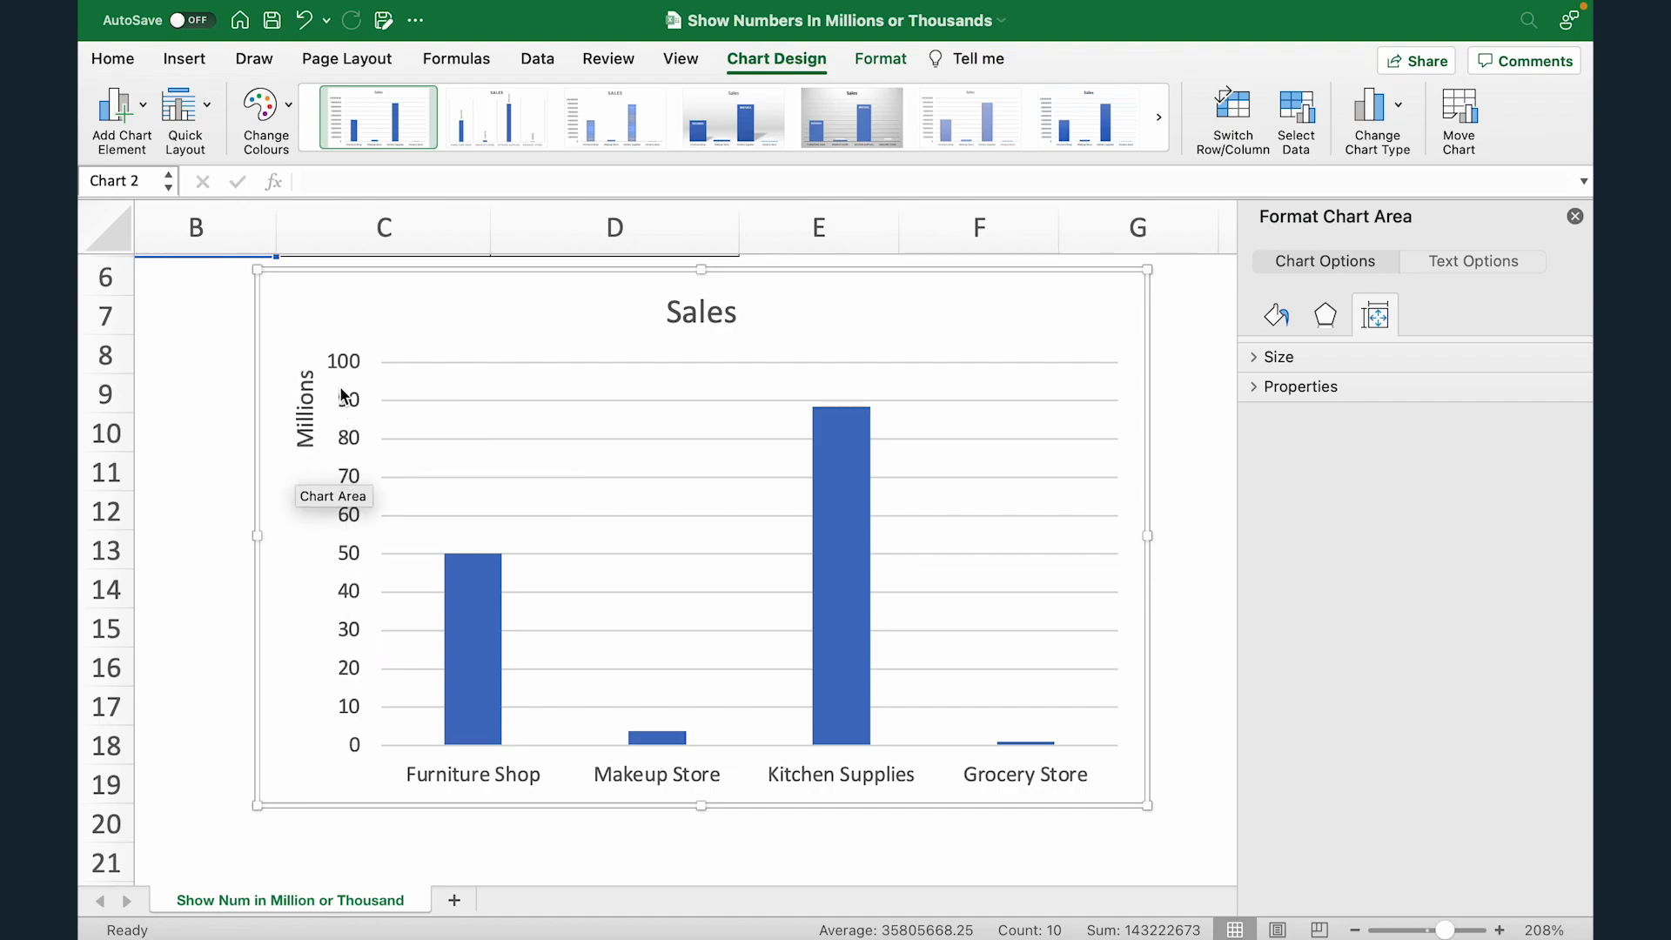
pyautogui.click(305, 422)
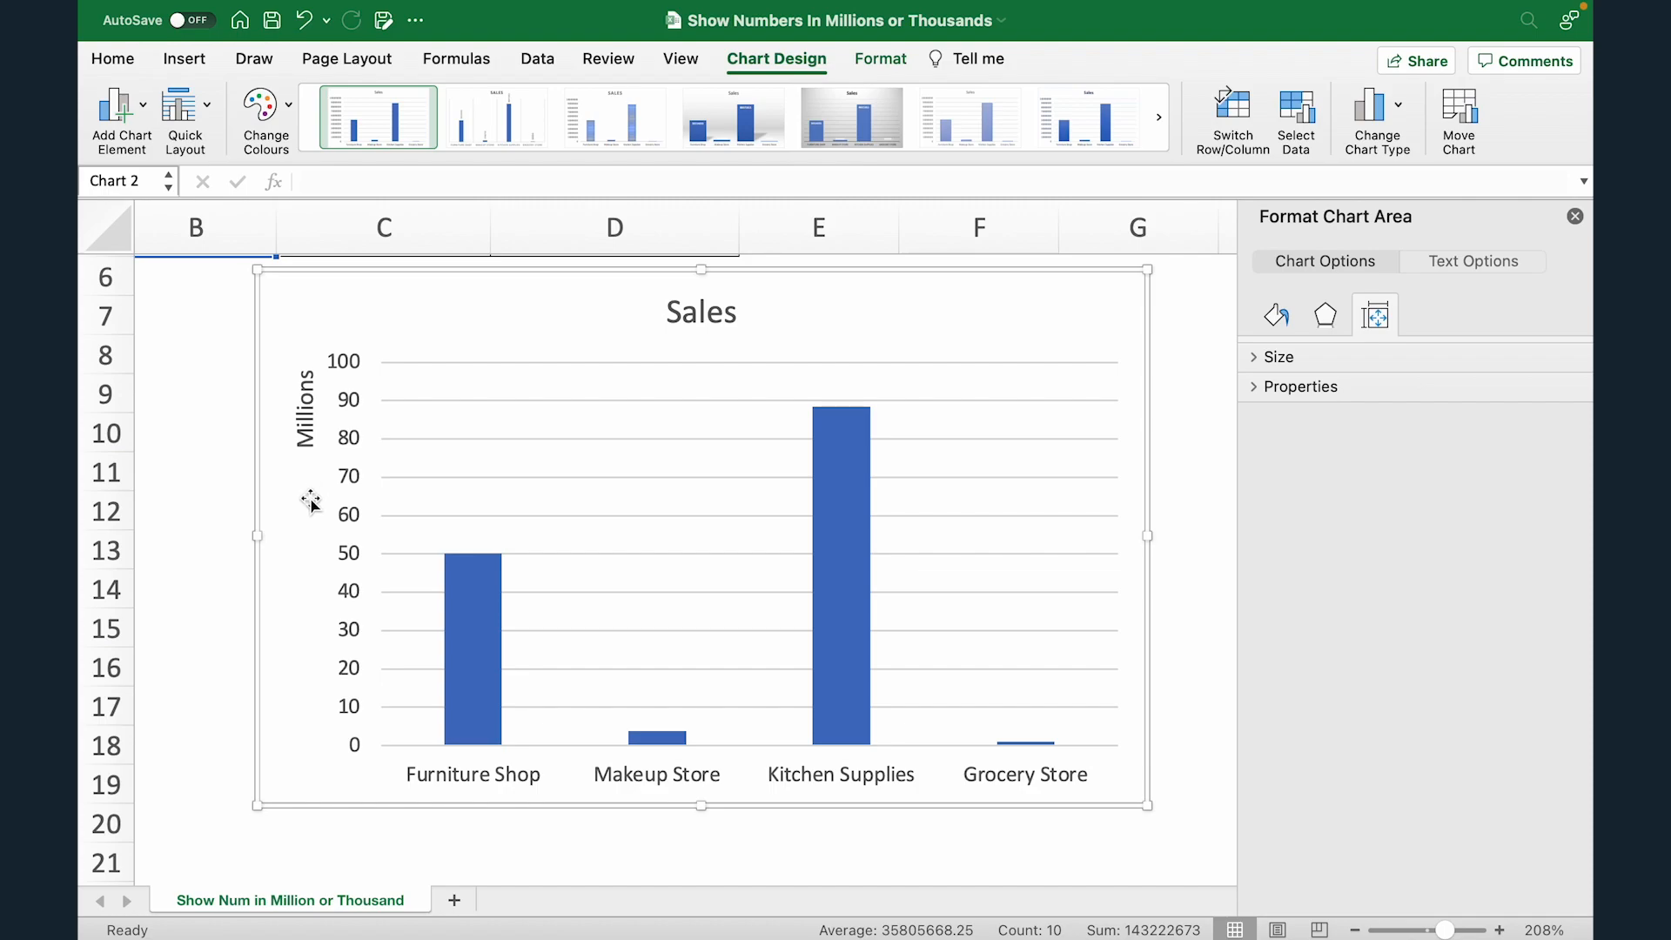